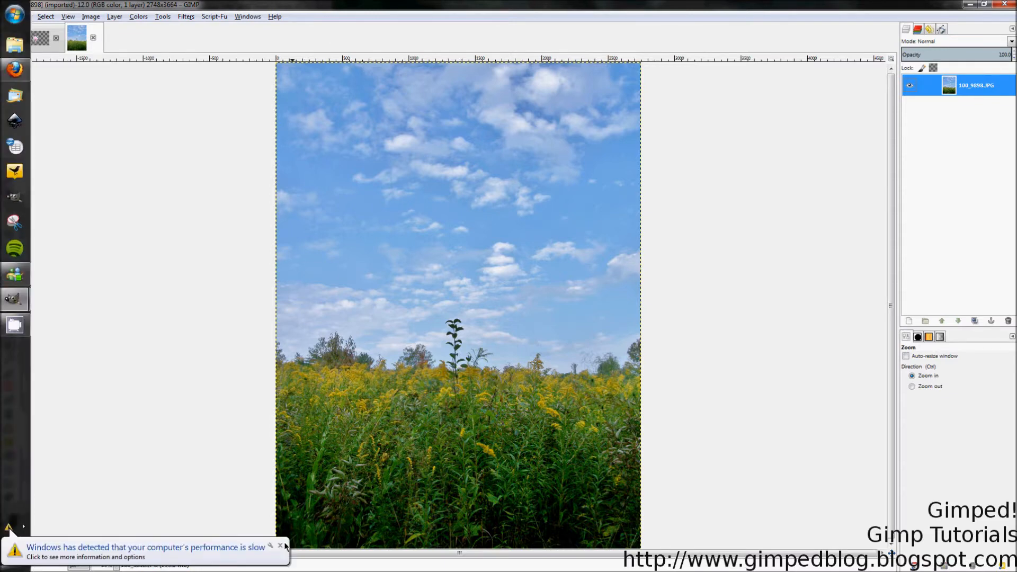
Step: Duplicate the 100_9898.JPG photo layer
left_click(373, 8)
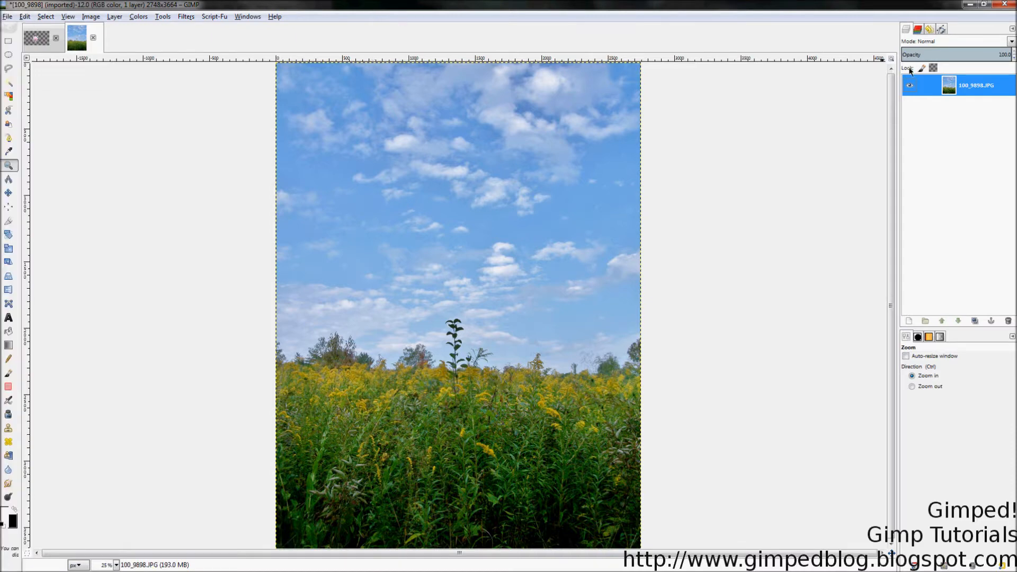
right_click(945, 94)
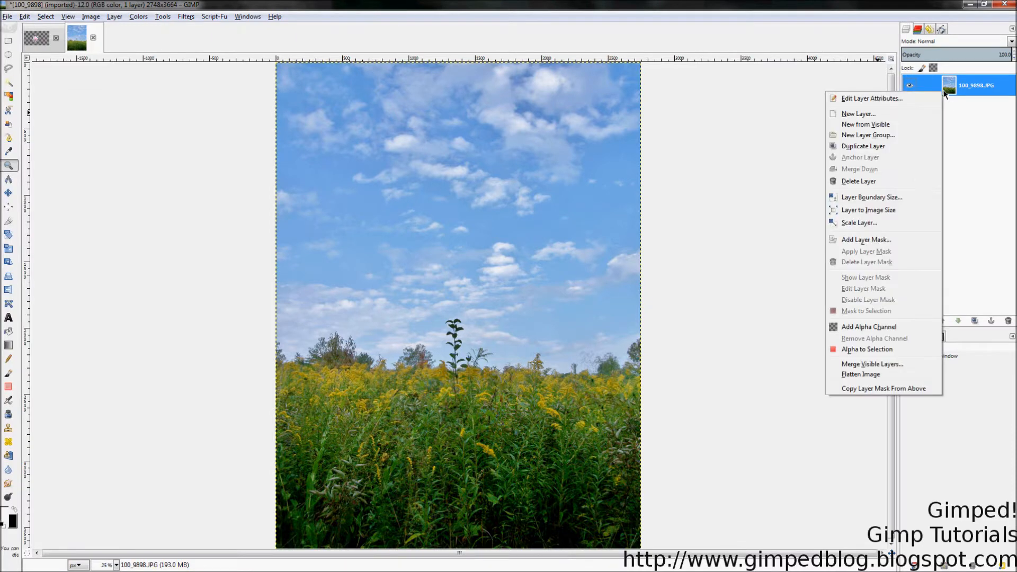
left_click(861, 146)
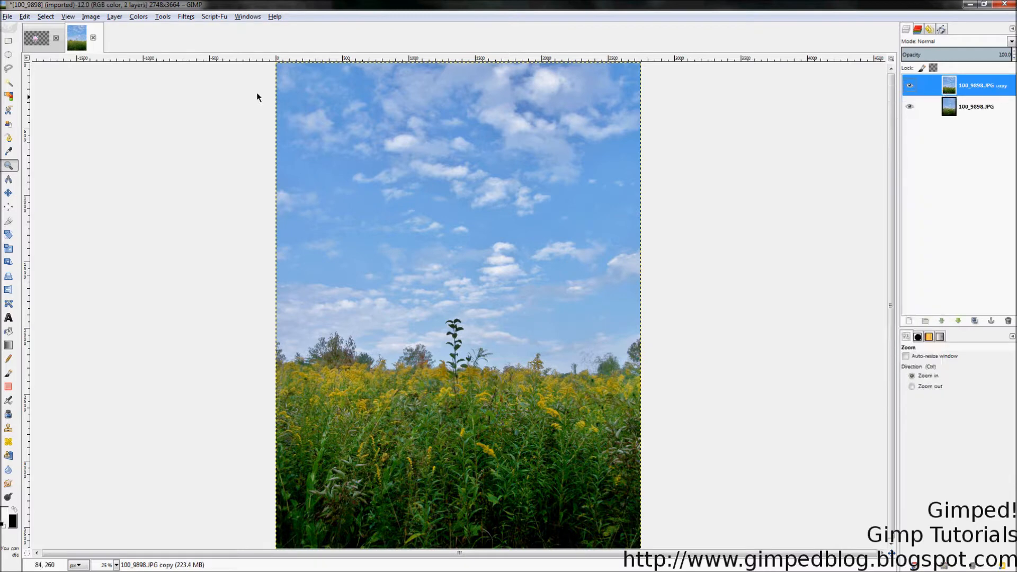
Step: Desaturate the duplicated layer using the Luminosity shade of gray
left_click(138, 16)
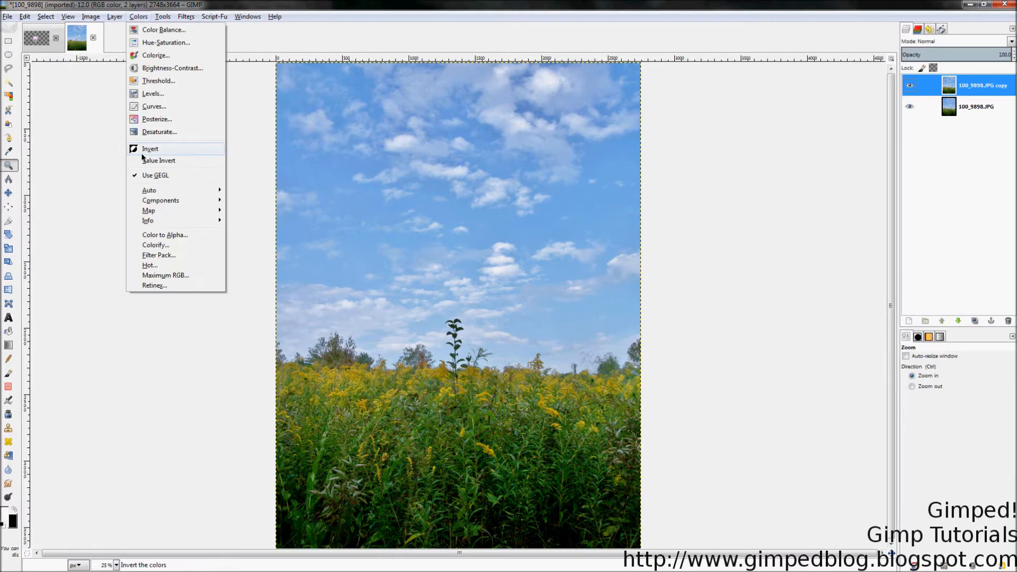
left_click(153, 132)
left_click(71, 107)
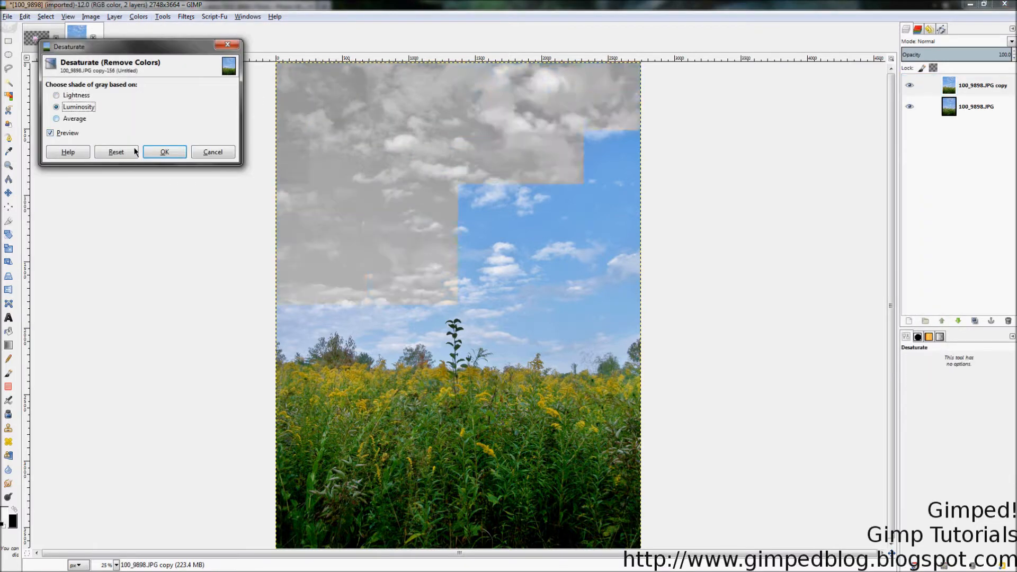
left_click(154, 152)
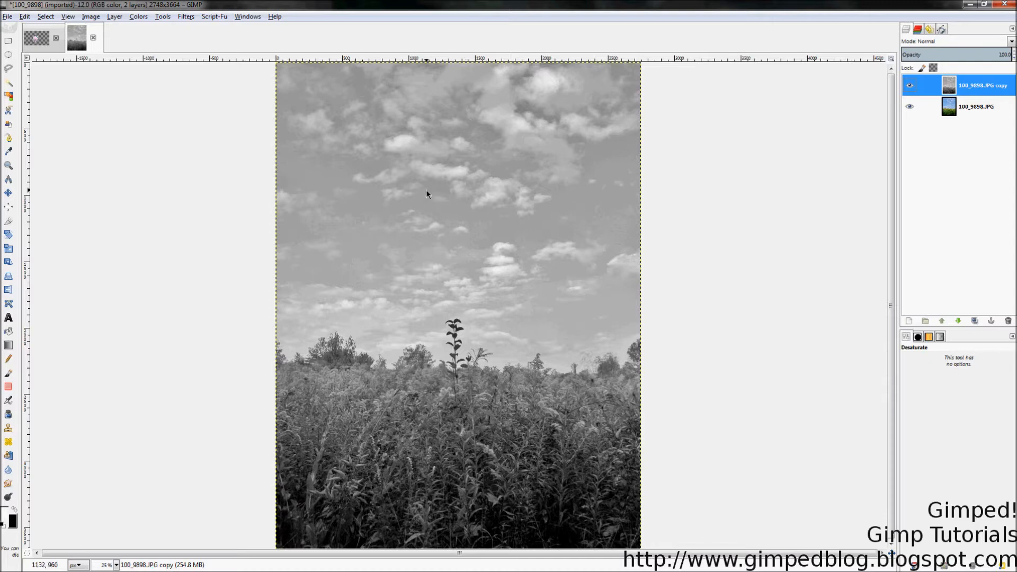
Step: Apply Levels to the gray copy with the input black point at 141 and the white point at 177
left_click(137, 16)
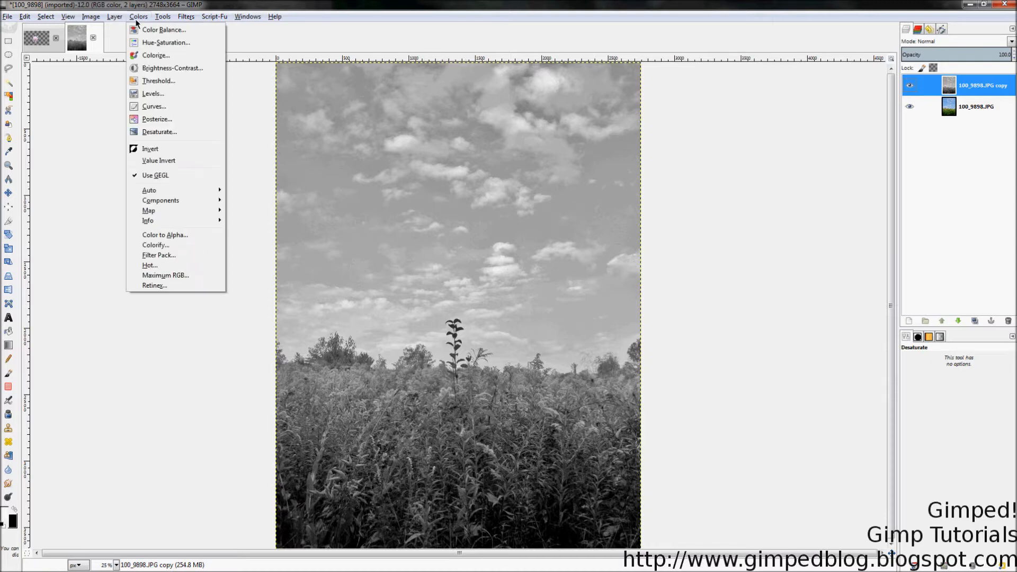
left_click(139, 92)
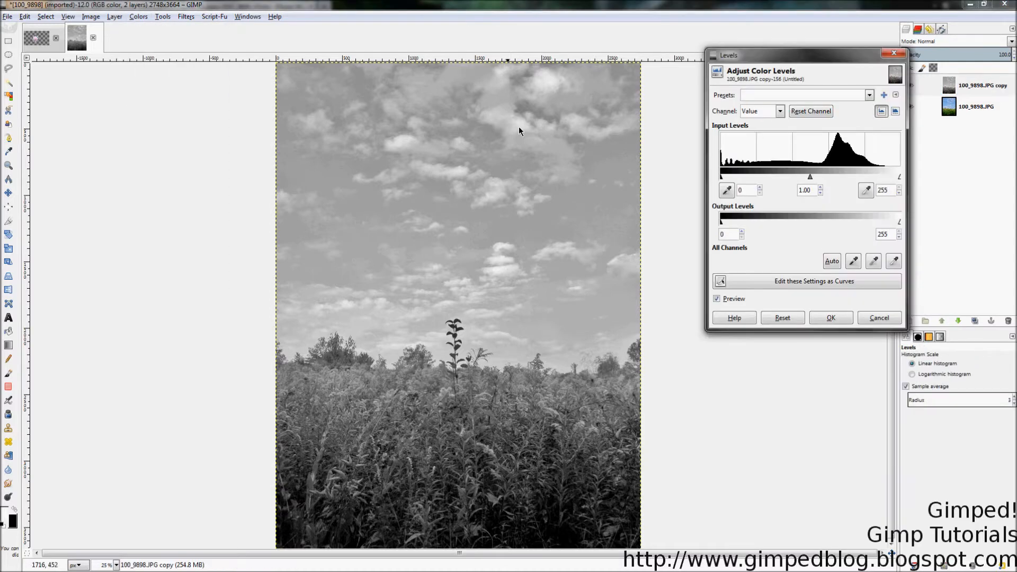
left_click_drag(721, 177, 808, 177)
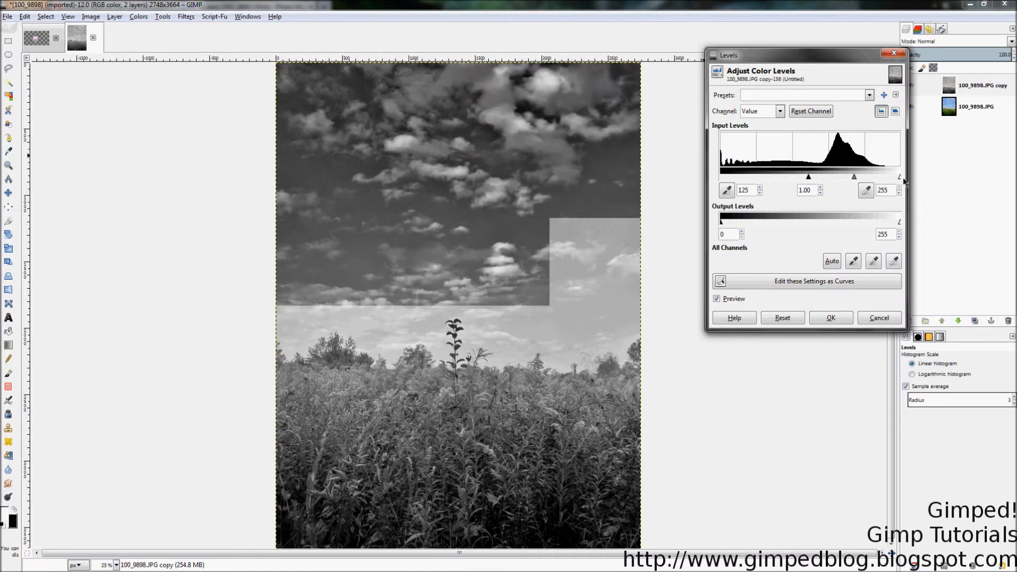
left_click_drag(899, 177, 832, 179)
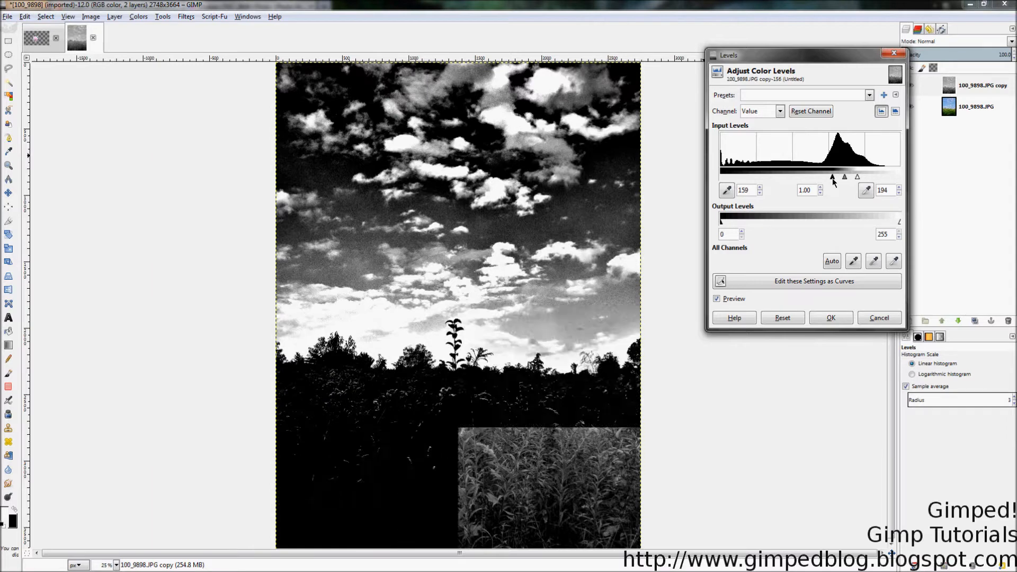
left_click_drag(832, 179, 823, 178)
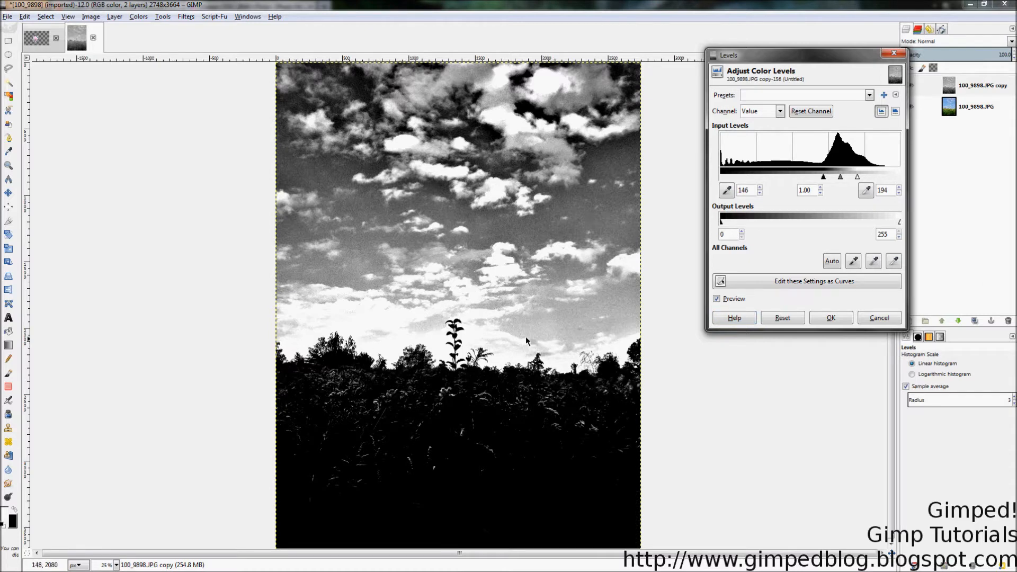
left_click_drag(823, 181, 844, 177)
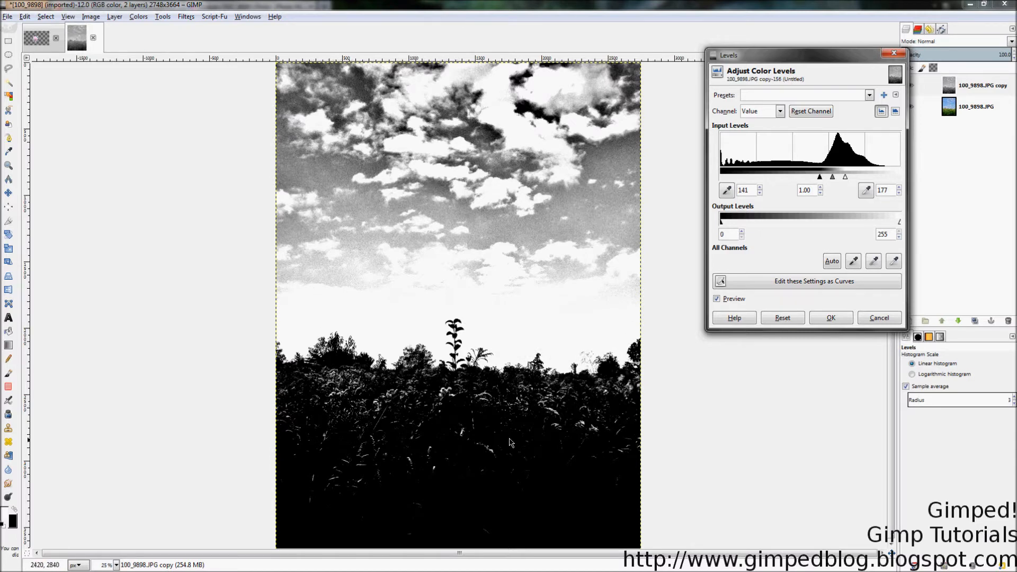
left_click(829, 318)
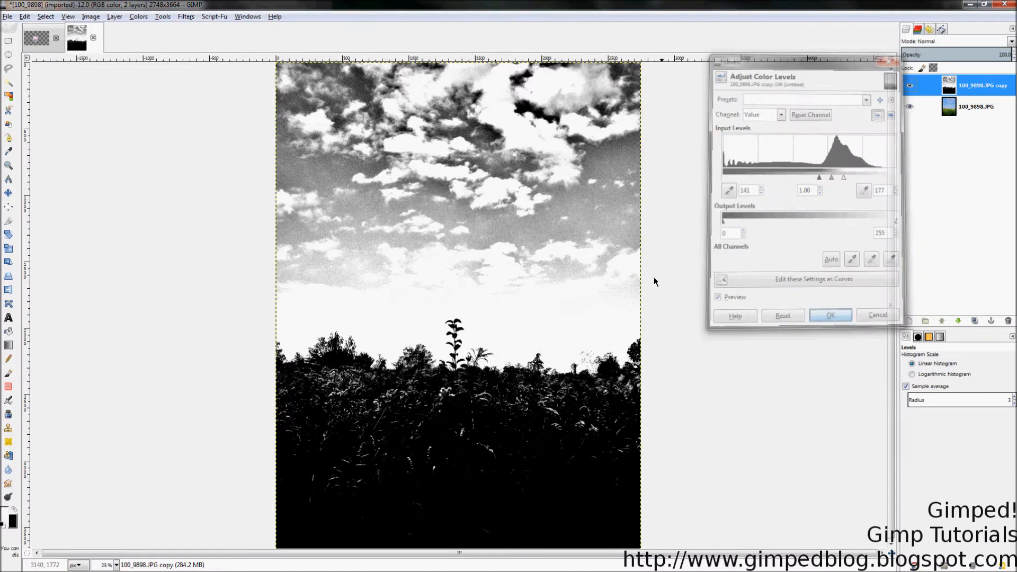
Step: Outline the sky with a Free Select polygon whose lower edge runs just above the treeline and the tall plant
key("minus")
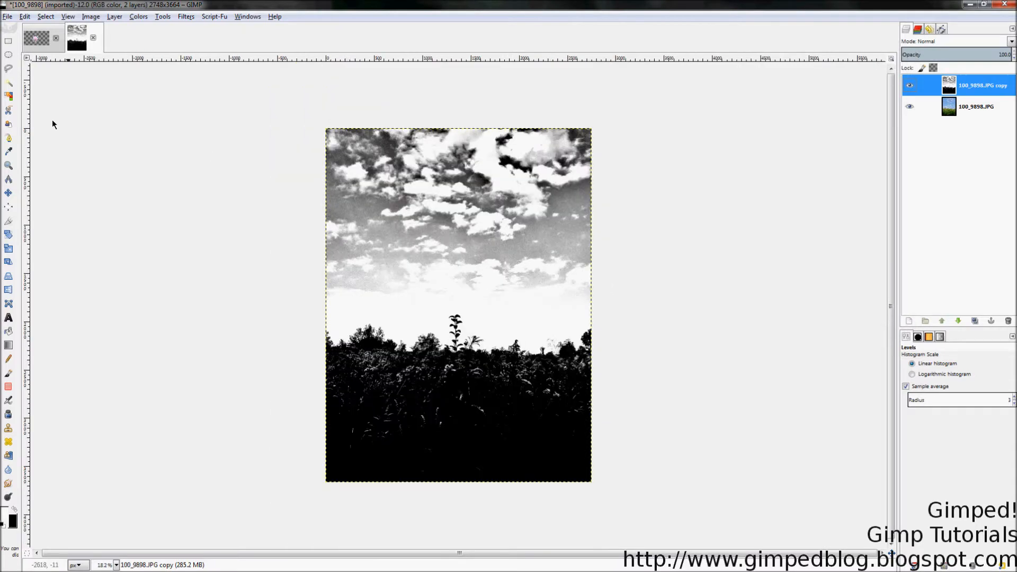
left_click(9, 68)
mouse_move(278, 309)
left_mouse_down()
mouse_move(686, 326)
mouse_move(680, 220)
mouse_move(494, 150)
left_mouse_up()
key("Escape")
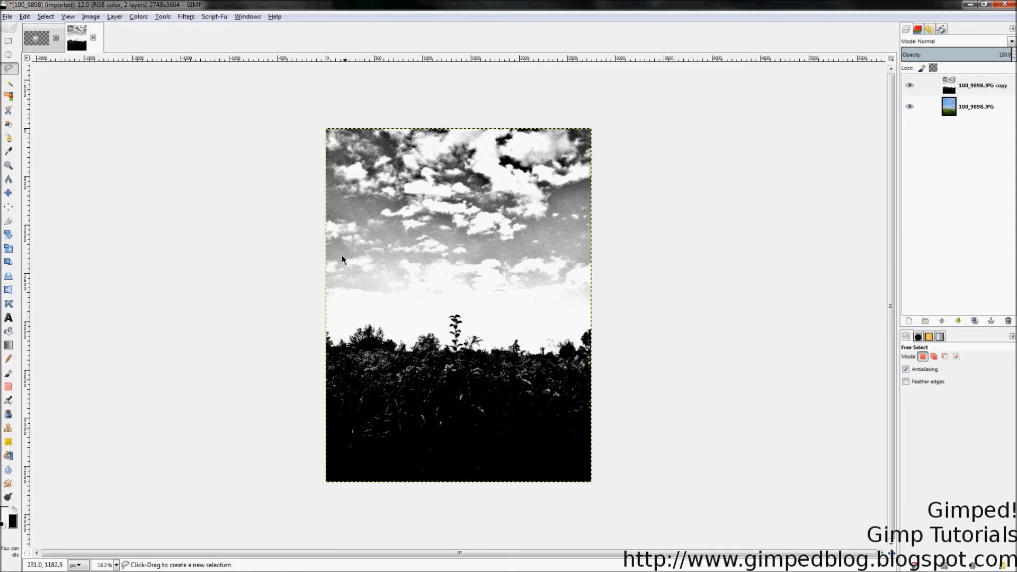
left_click(319, 325)
left_click(462, 308)
left_click(671, 313)
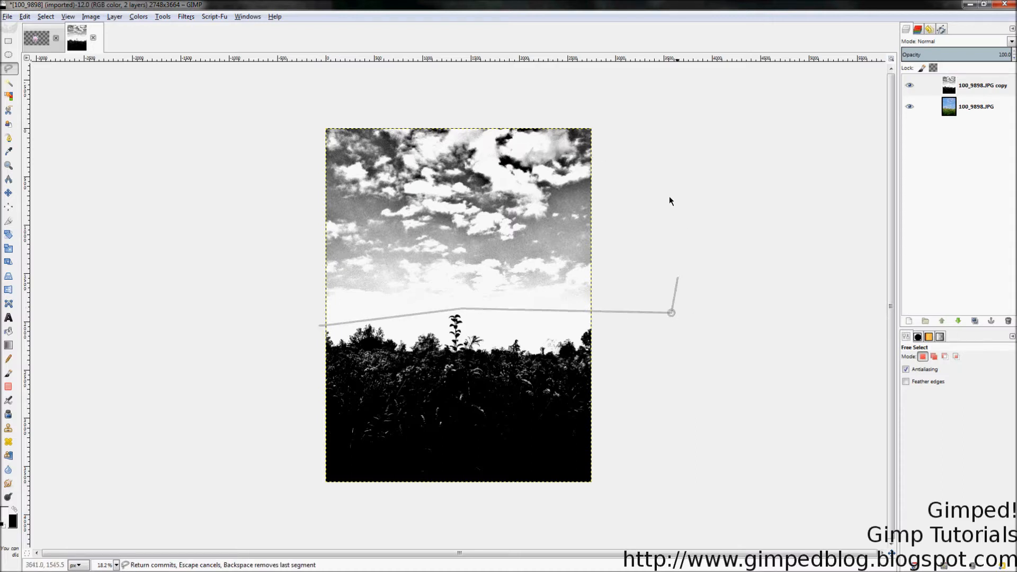
left_click(593, 78)
left_click(232, 84)
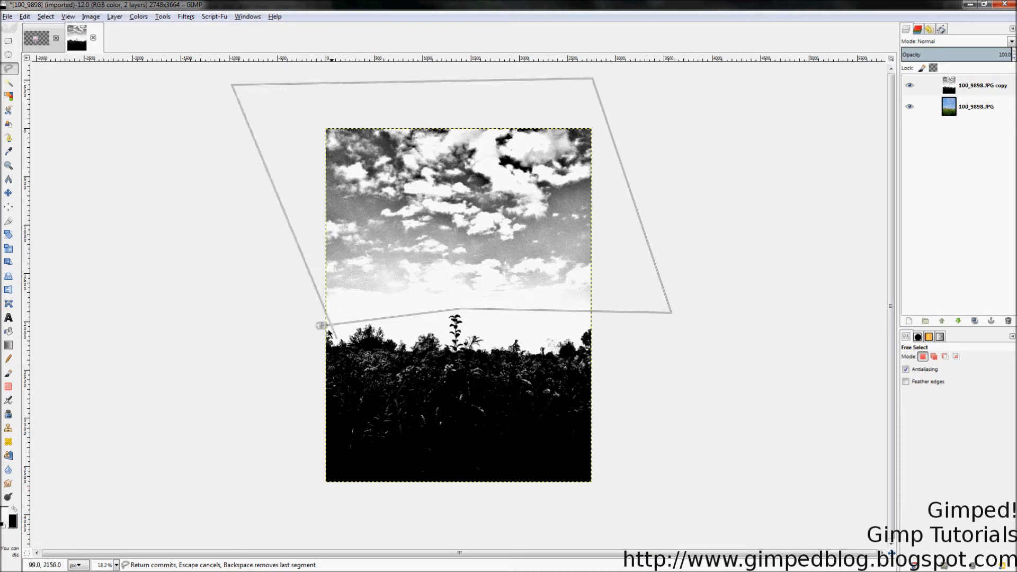
left_click(322, 325)
key("Return")
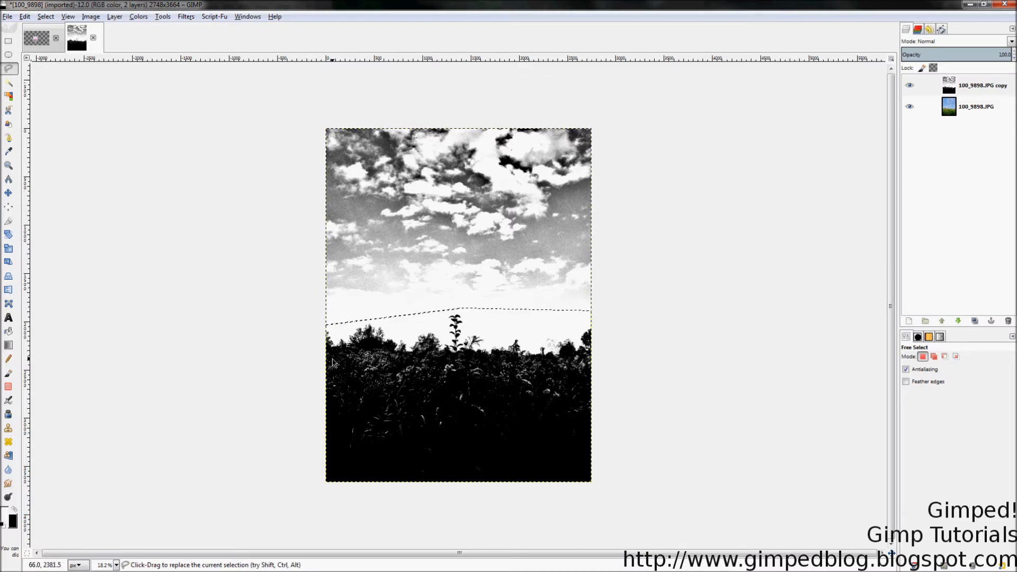
Step: Clear the sky selection and return to the Zoom tool
key("plus")
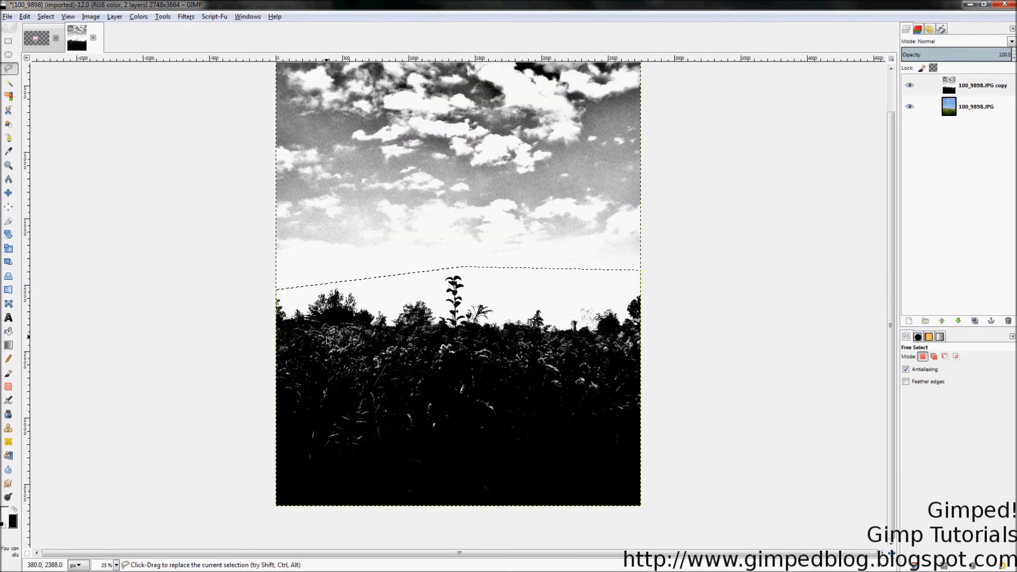
key("ctrl+shift+a")
scroll(529, 211, "up", 1)
key("z")
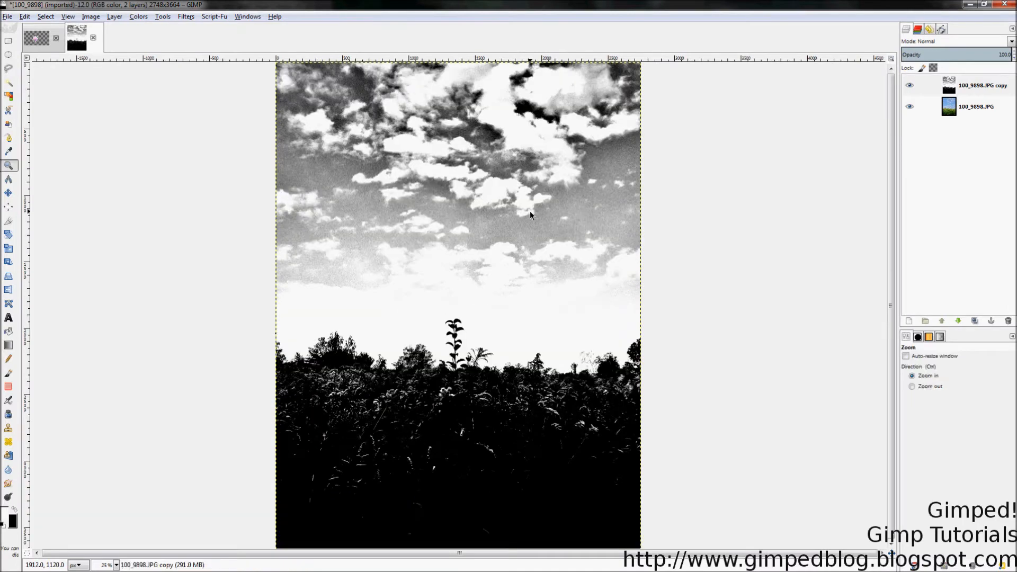
left_click(577, 194)
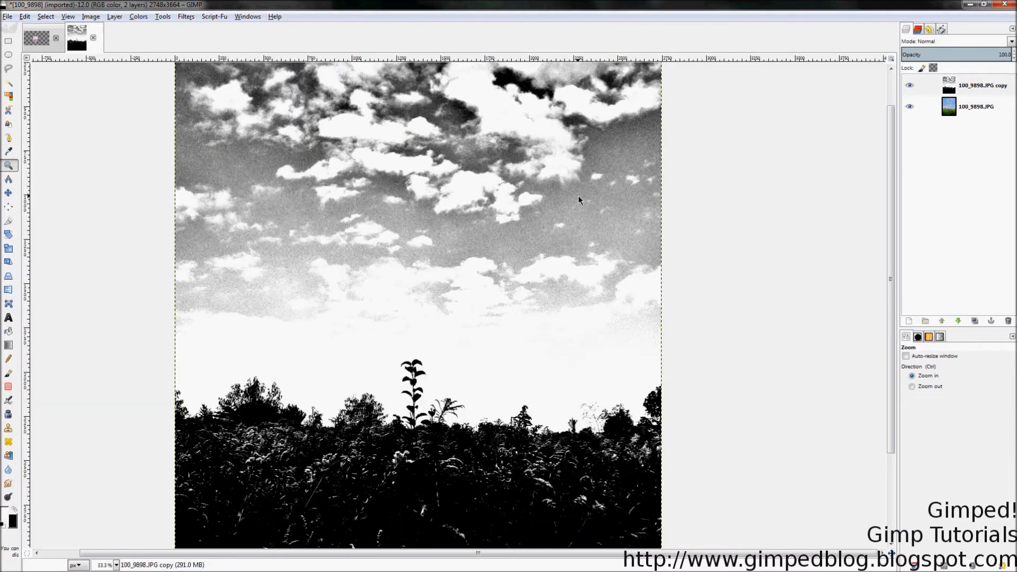
left_click(578, 195)
Step: Hide the high-contrast gray copy and duplicate the original 100_9898.JPG layer
left_click(921, 106)
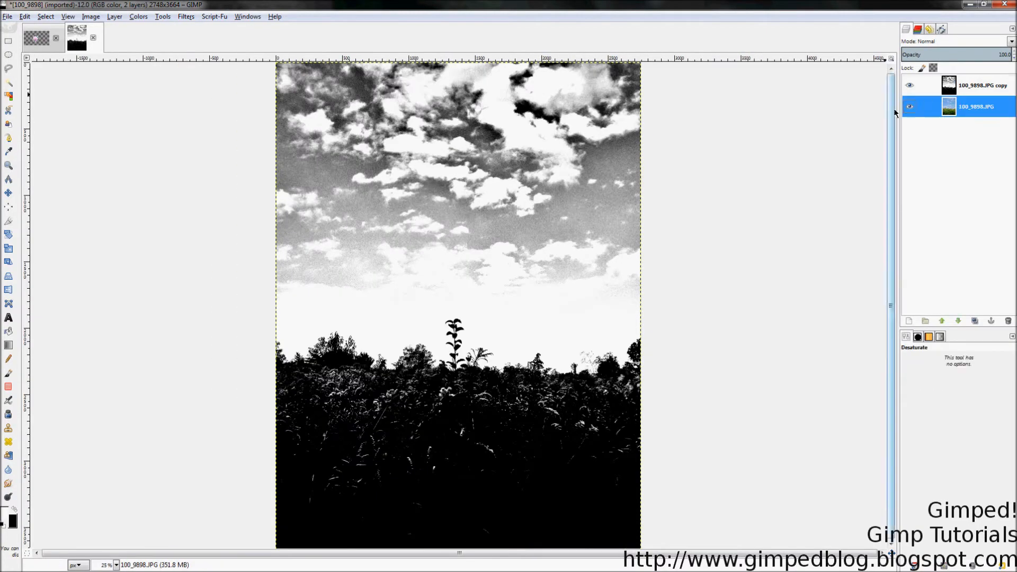
left_click(910, 86)
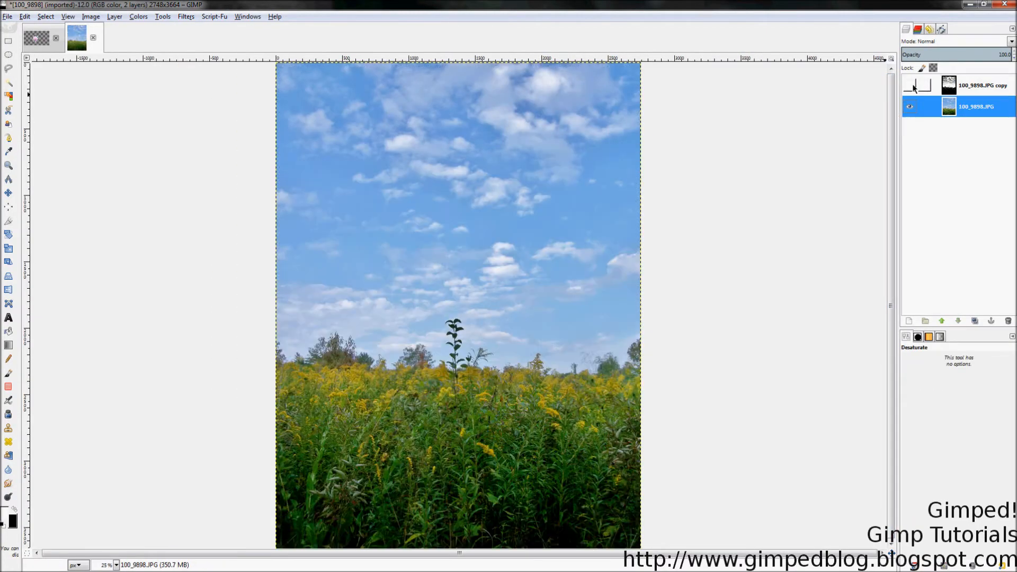
right_click(955, 108)
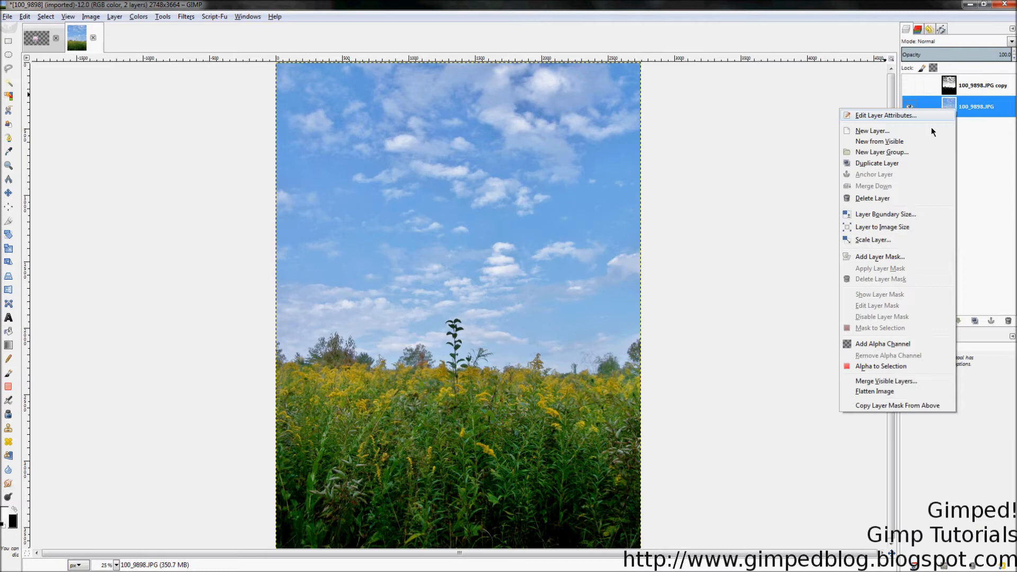
left_click(913, 170)
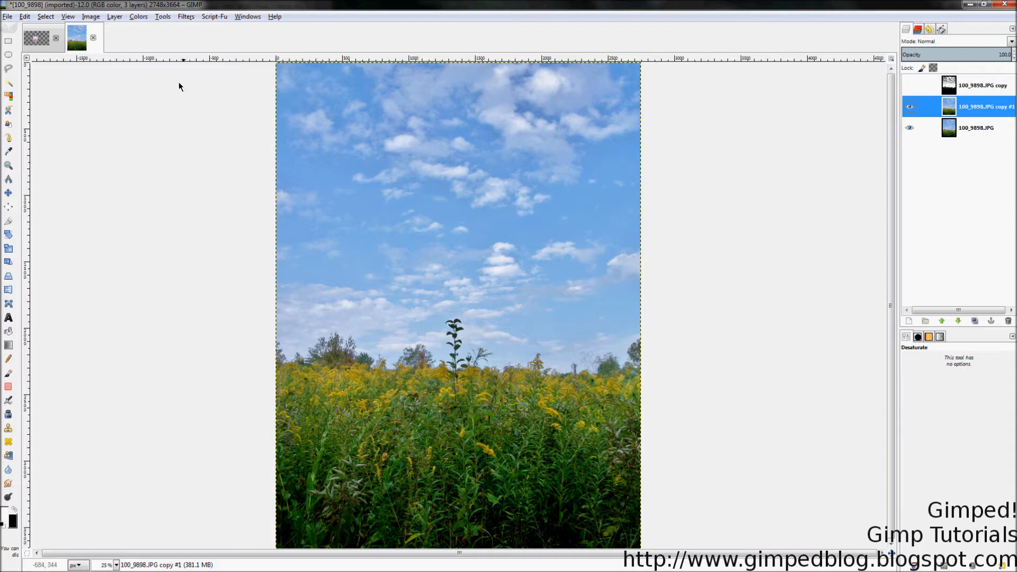
left_click(138, 16)
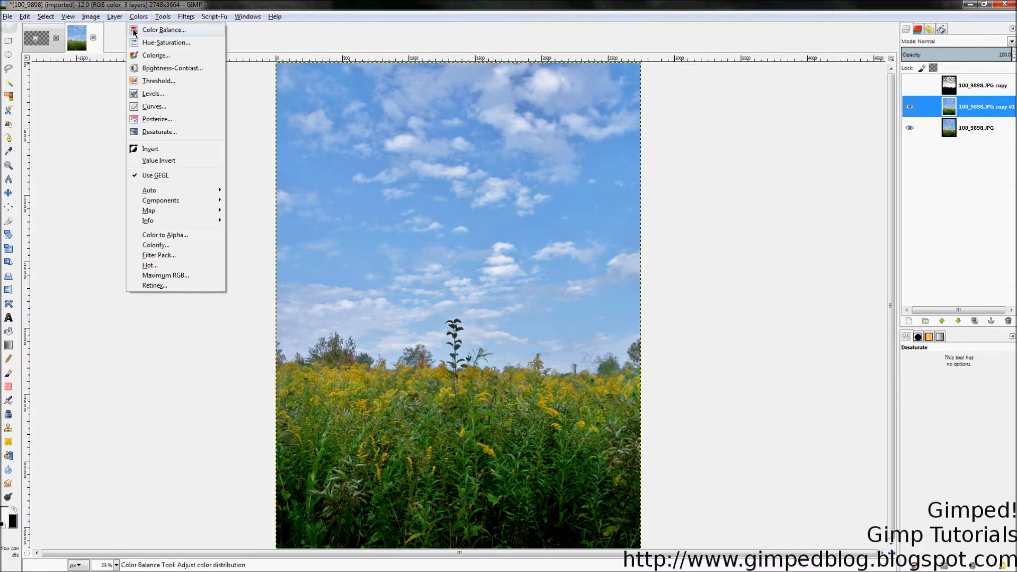
left_click(160, 135)
left_click(78, 107)
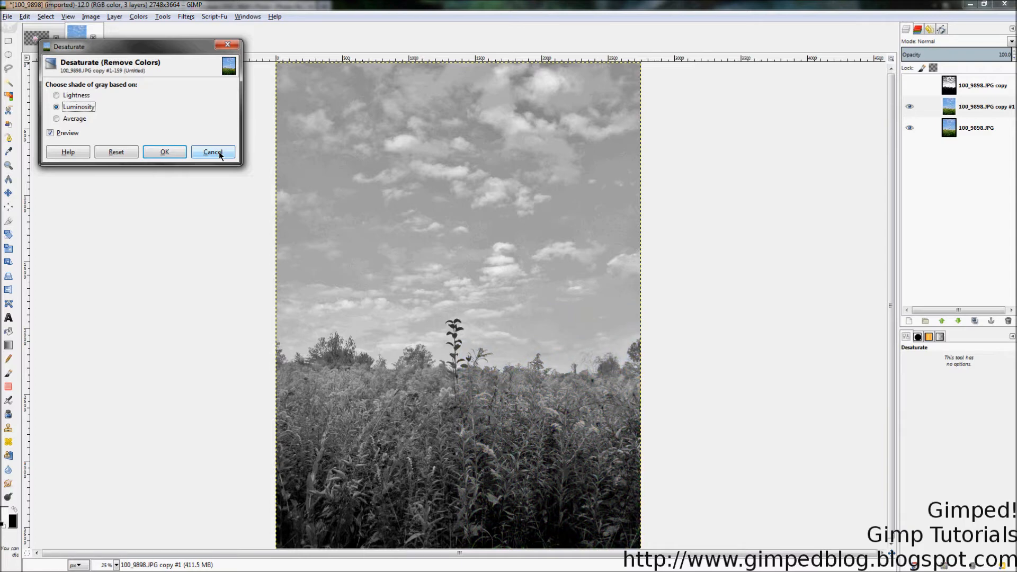
left_click(218, 152)
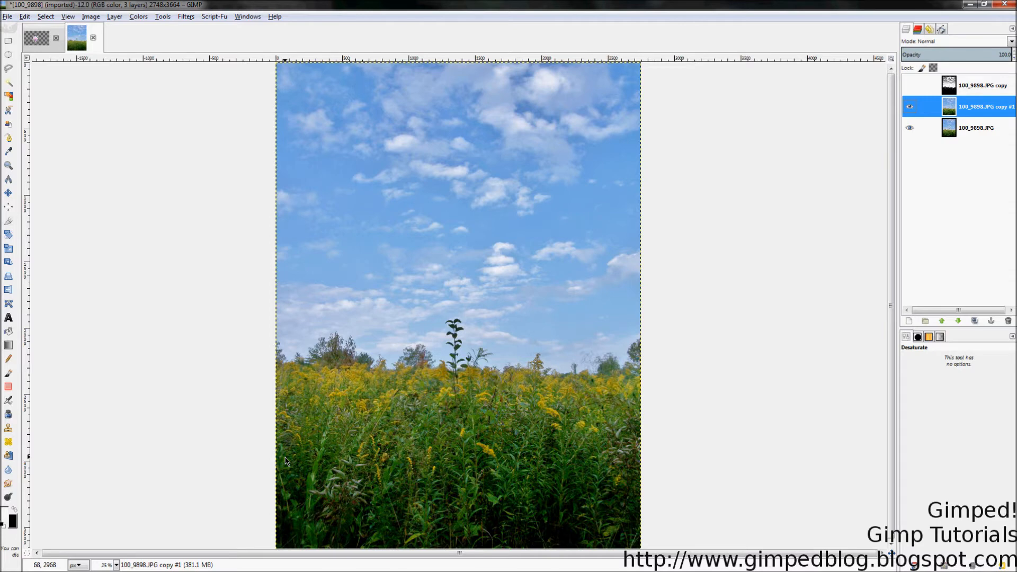
Step: Shift the master hue of the new color copy to -110 with Hue-Saturation
left_click(137, 17)
left_click(148, 39)
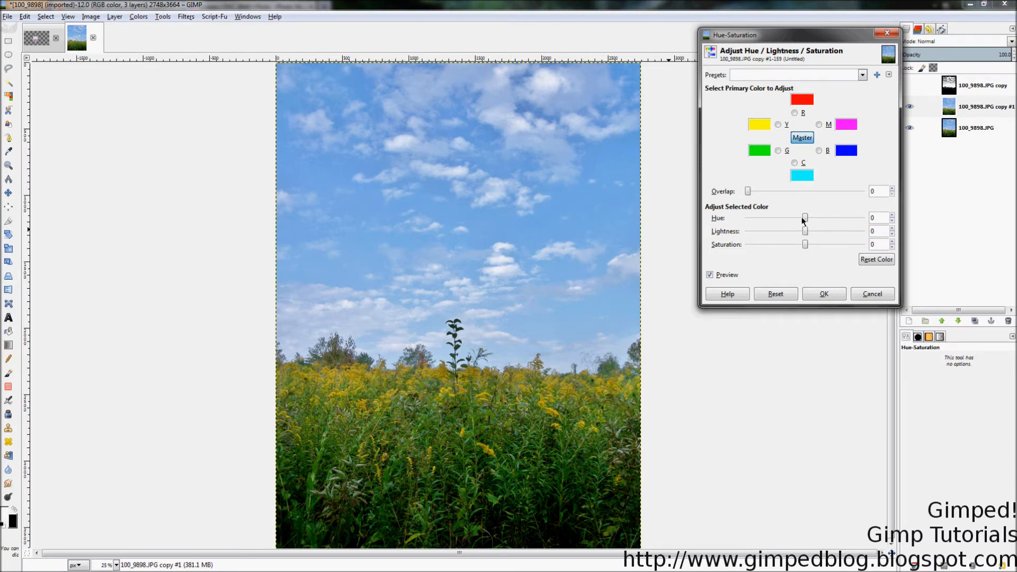
left_click_drag(805, 217, 764, 220)
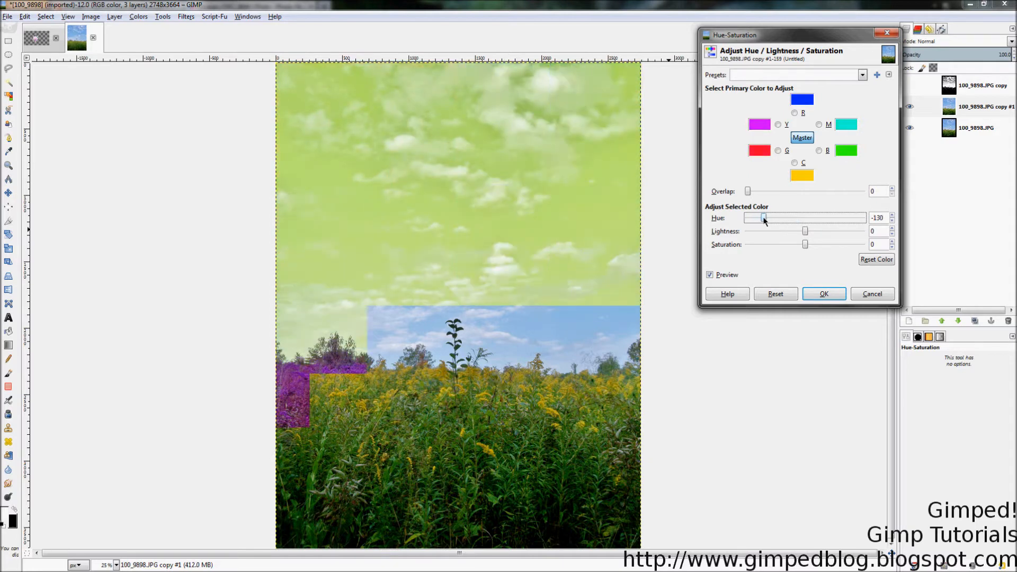
left_click_drag(764, 221, 771, 222)
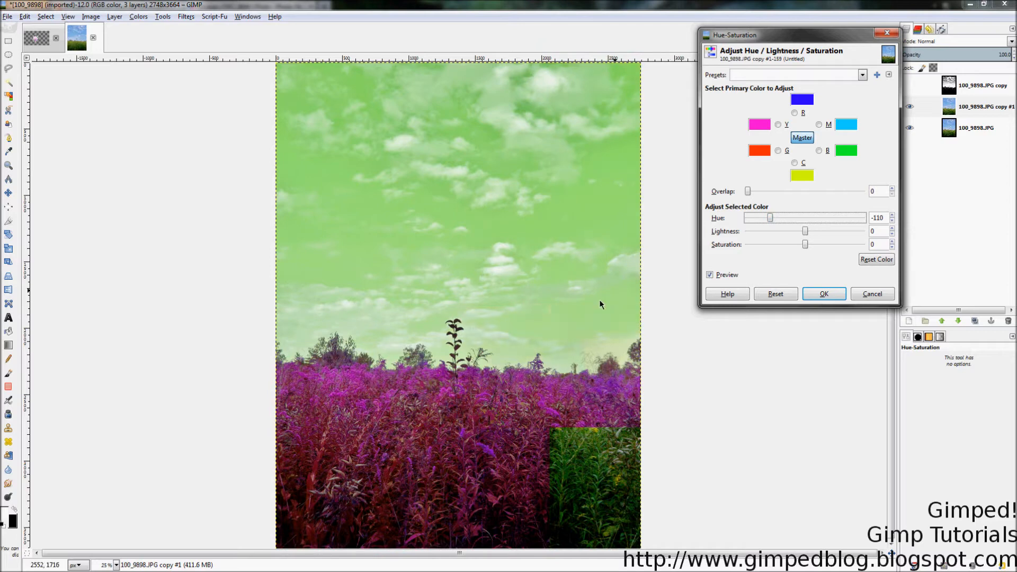
left_click(809, 294)
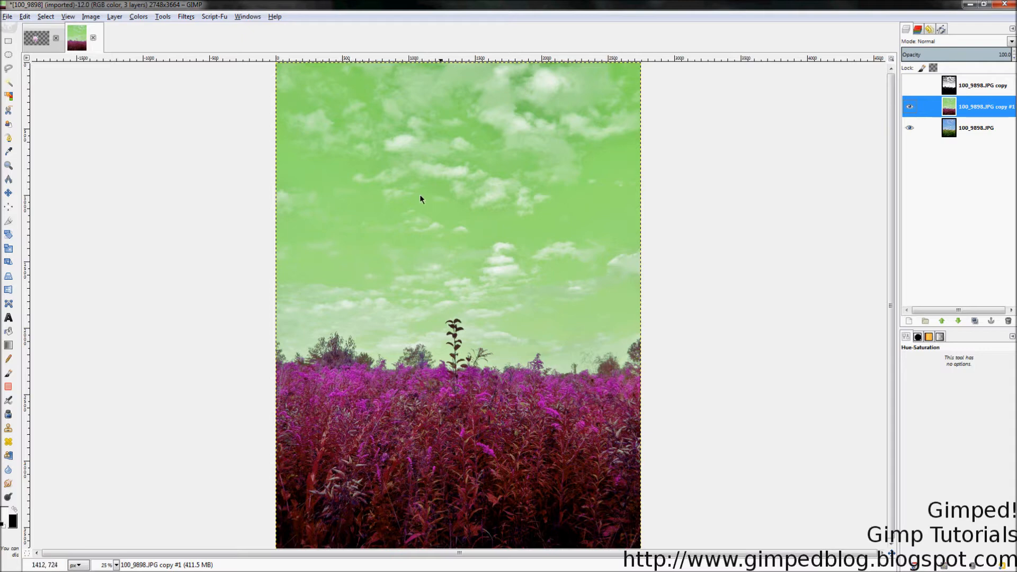
Step: Shift the color copy's red hue to -132 and its magenta hue to -67 with Hue-Saturation
left_click(138, 16)
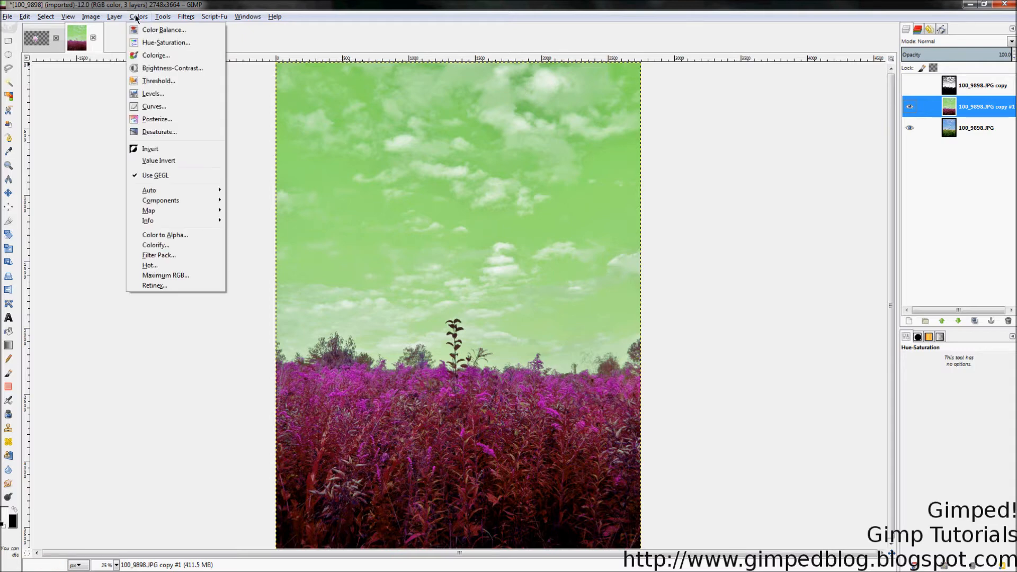
left_click(135, 43)
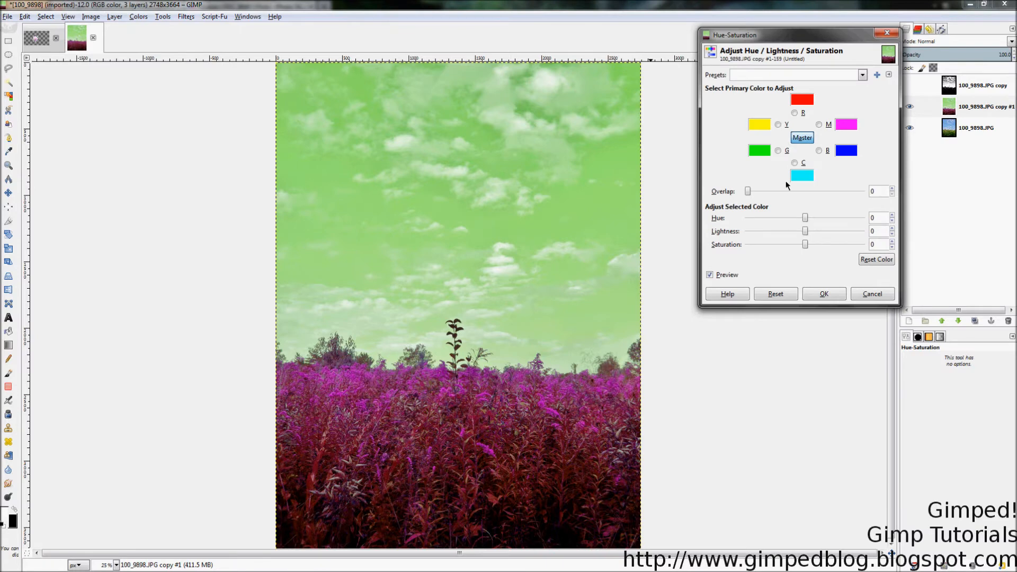
left_click(795, 113)
left_click_drag(805, 220, 762, 217)
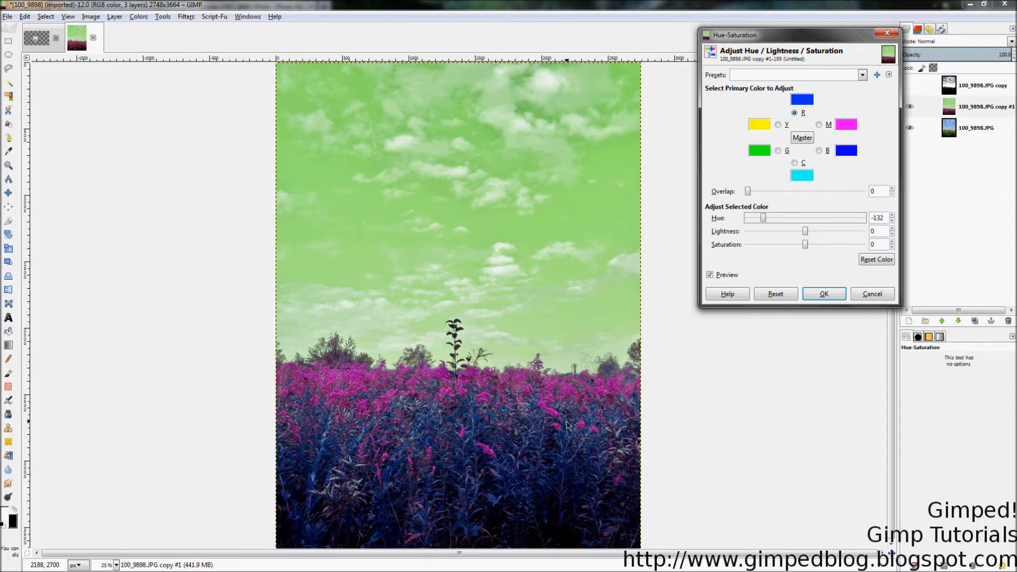
left_click(819, 125)
mouse_move(805, 218)
left_mouse_down()
mouse_move(764, 221)
mouse_move(786, 221)
left_mouse_up()
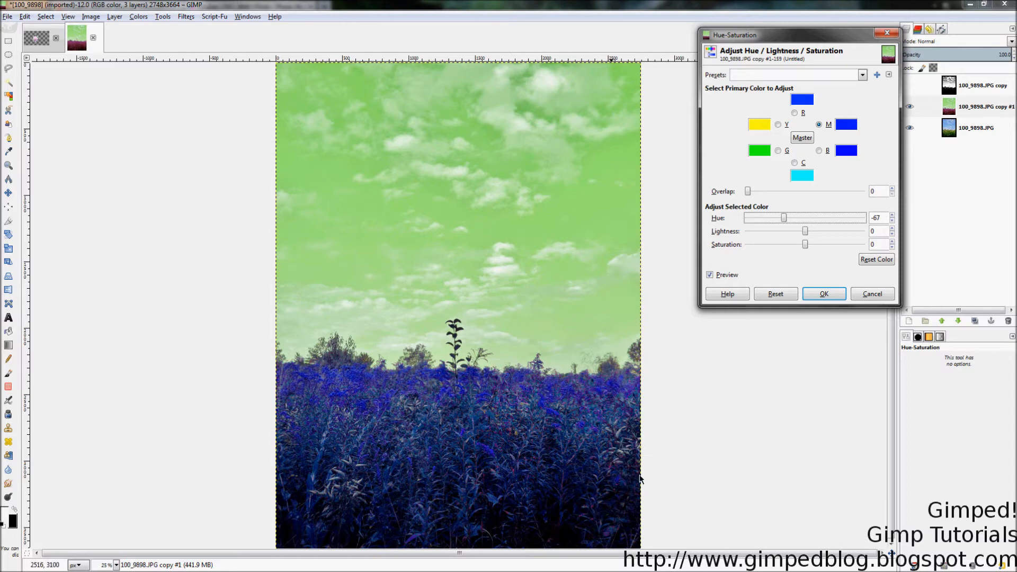
left_click(818, 295)
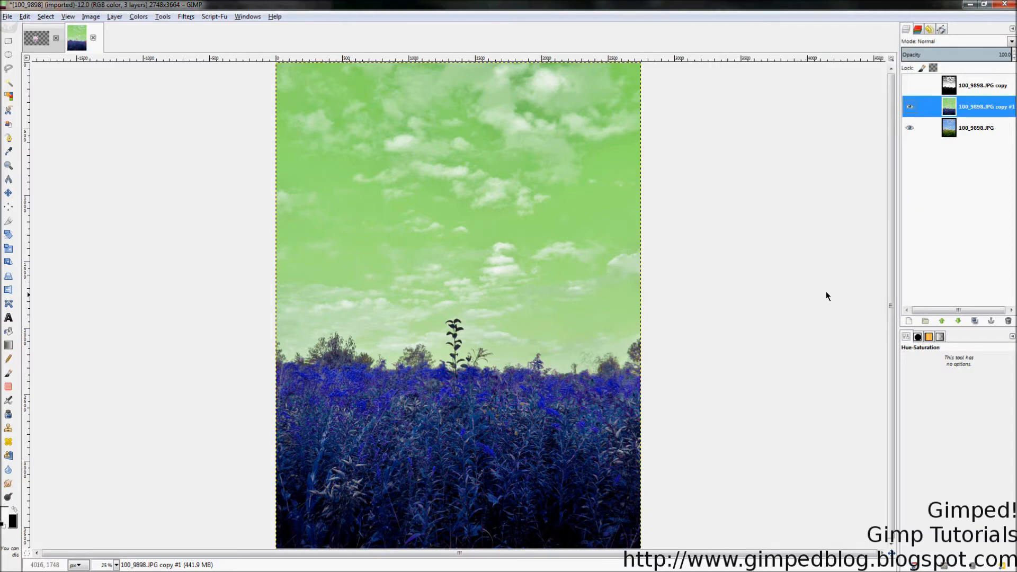
Step: Desaturate the hue-shifted color copy with the shade of gray based on Luminosity
left_click(138, 18)
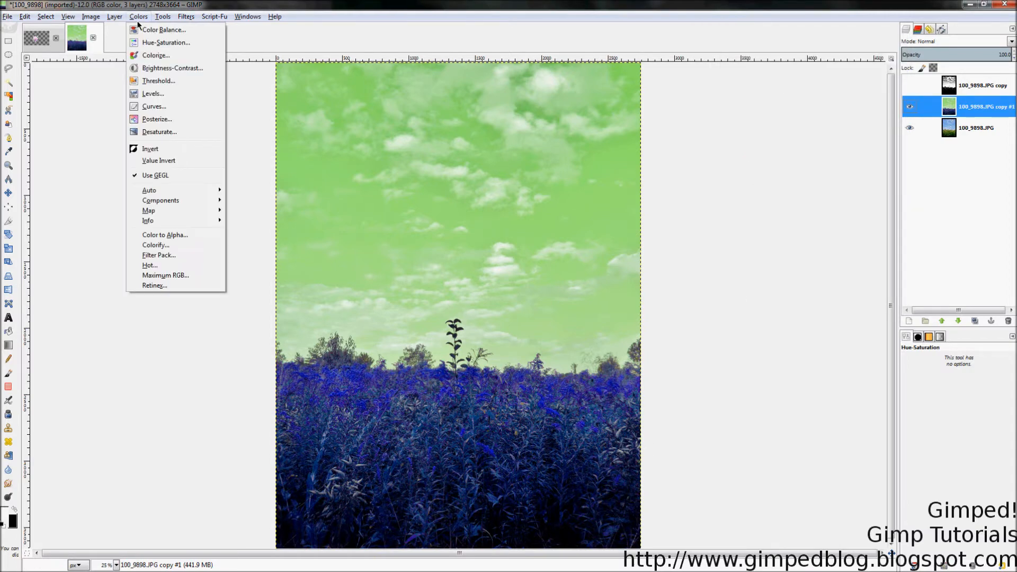
left_click(149, 132)
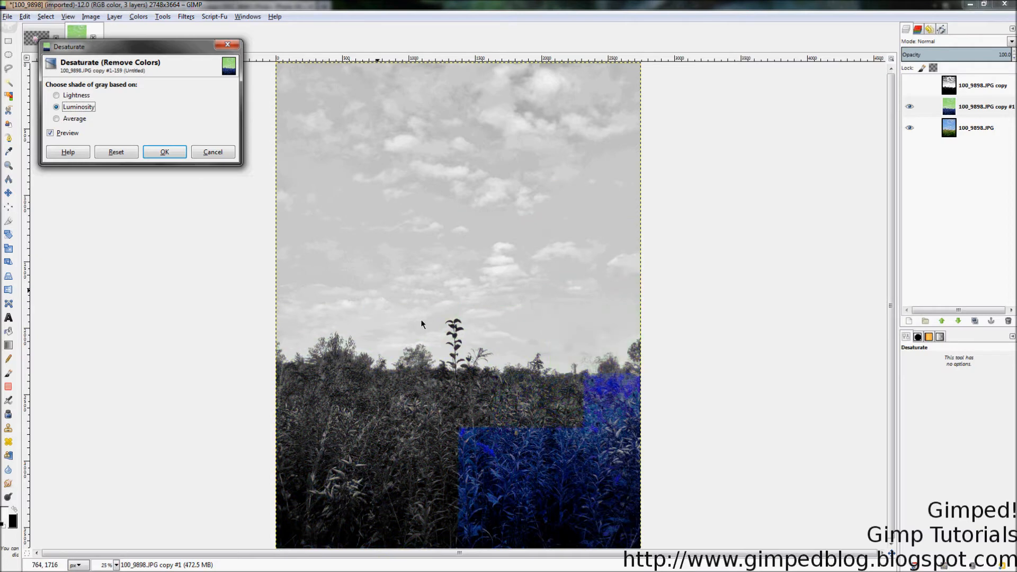
left_click(162, 153)
Step: Duplicate the original 100_9898.JPG layer and desaturate the duplicate for comparison with the hue-shifted gray copy
left_click(977, 132)
right_click(986, 129)
left_click(925, 184)
left_click(139, 16)
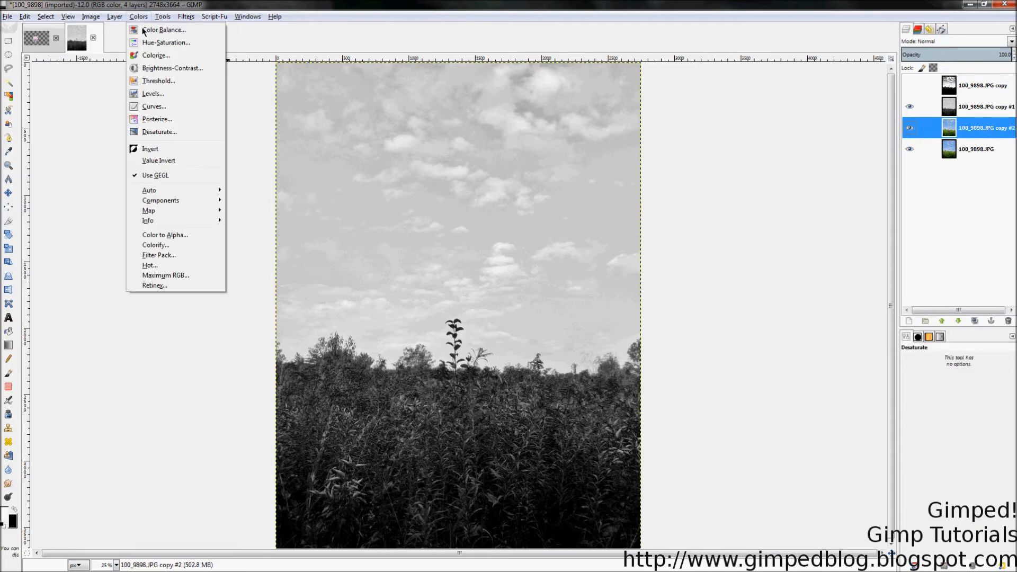
left_click(149, 131)
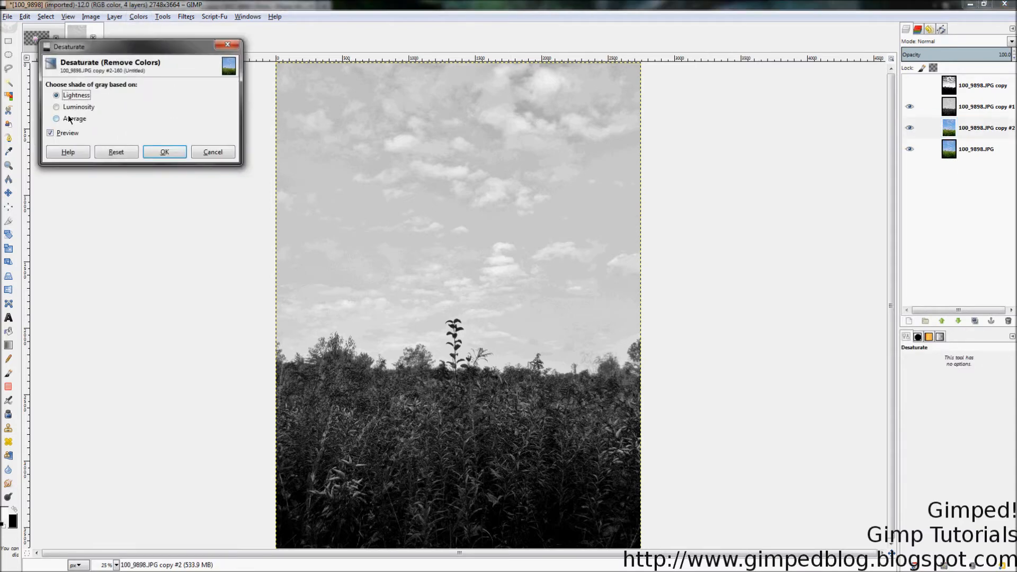
left_click(164, 151)
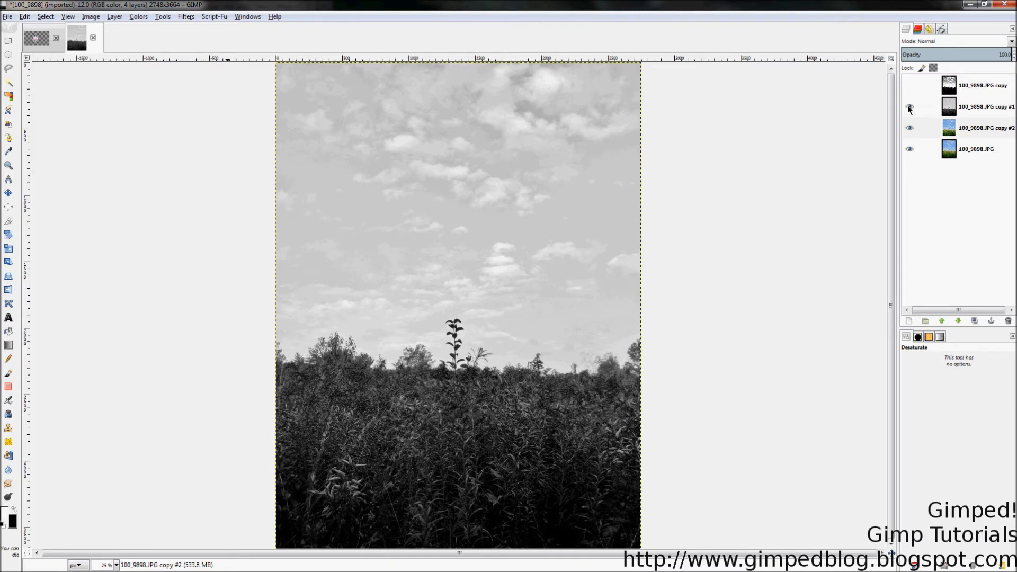
Step: Compare the hue-shifted gray copy with the plain desaturated copy by toggling the upper layer's visibility
left_click(909, 108)
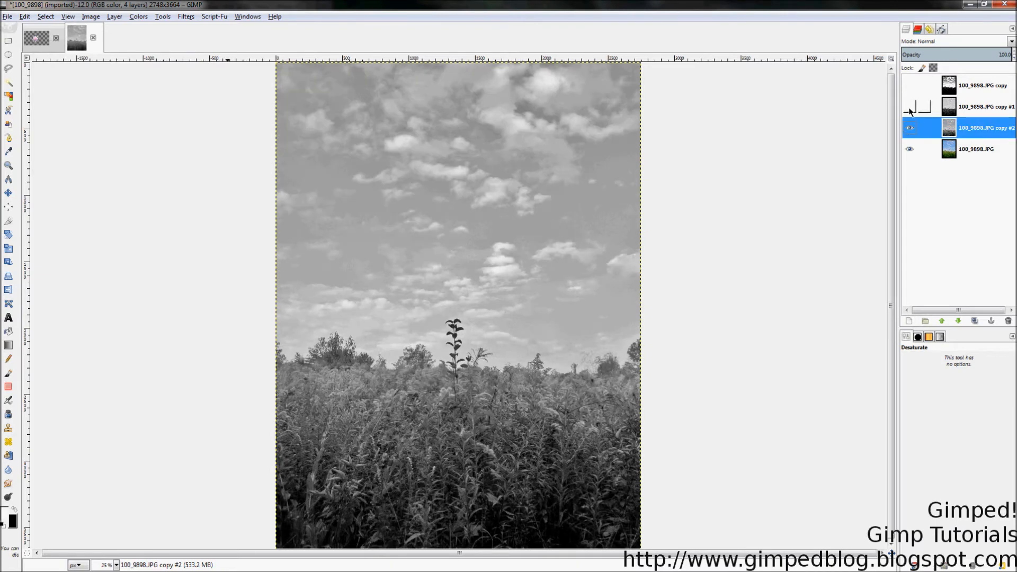
left_click(909, 108)
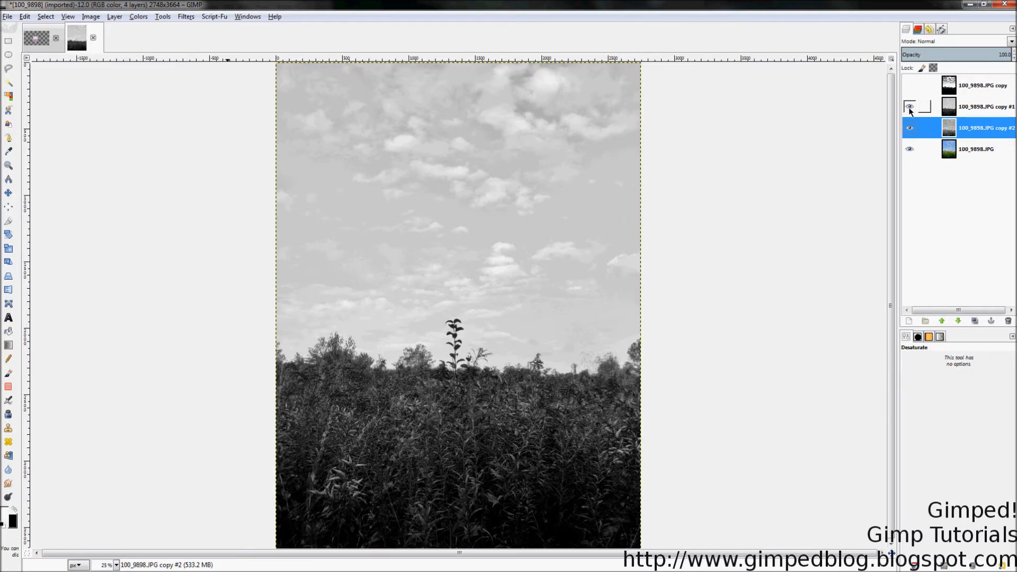
left_click(908, 107)
left_click(908, 107)
Step: Turn the hue-shifted gray copy into a near-silhouette with Levels, setting the input black point to 143 and white point to 201
left_click(962, 107)
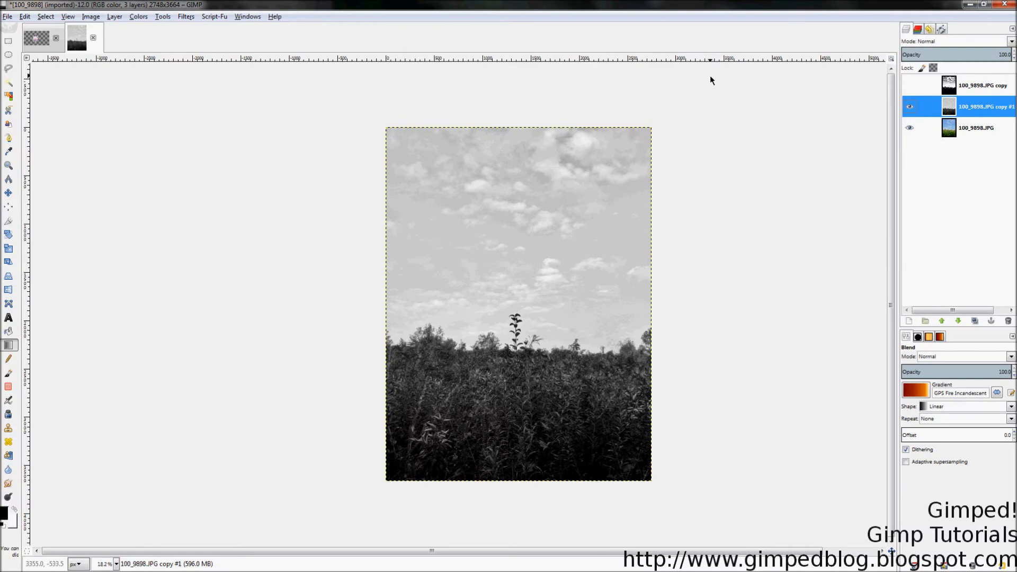
left_click(130, 15)
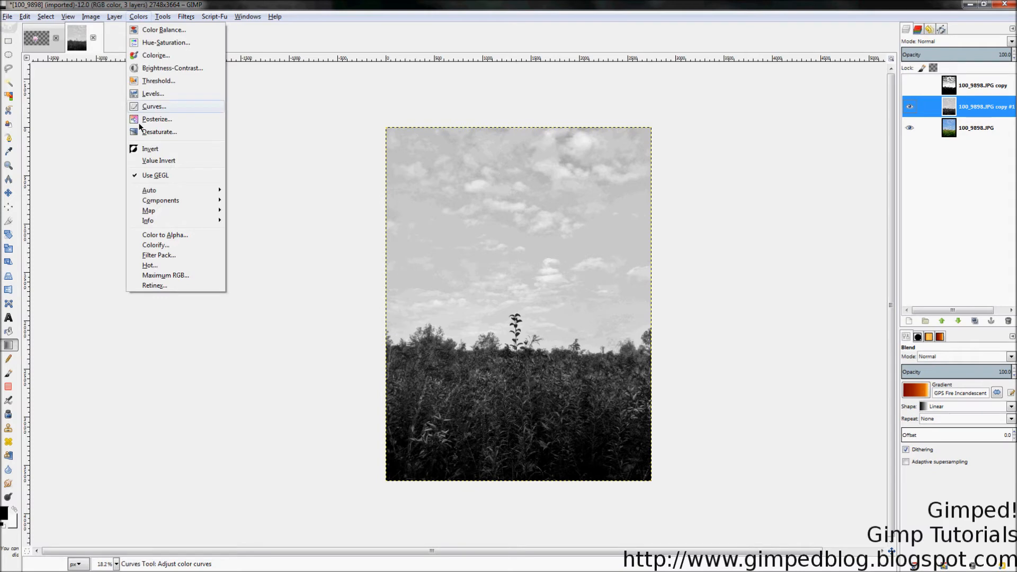
left_click(152, 93)
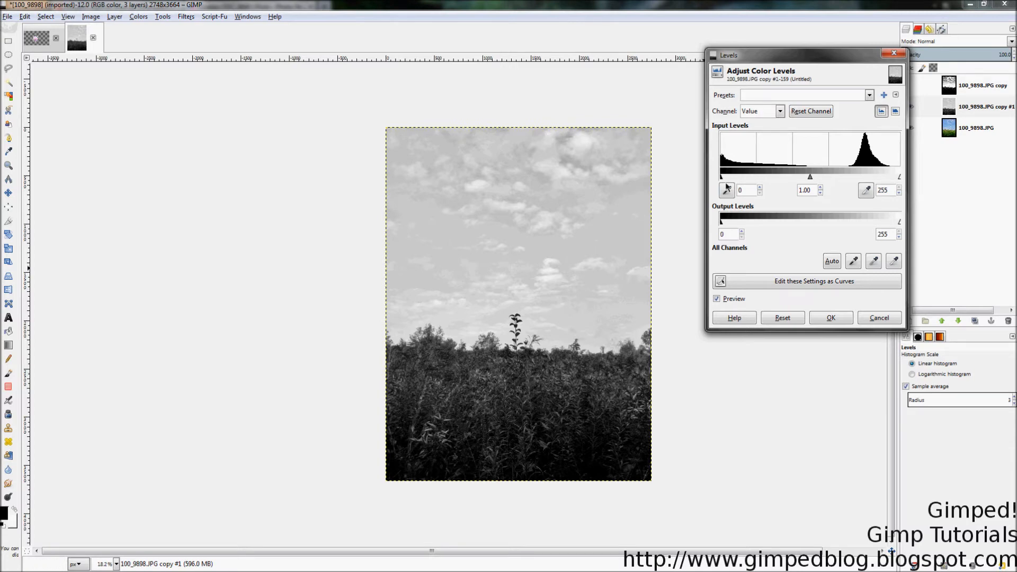
left_click_drag(721, 180, 790, 179)
left_click_drag(900, 179, 862, 179)
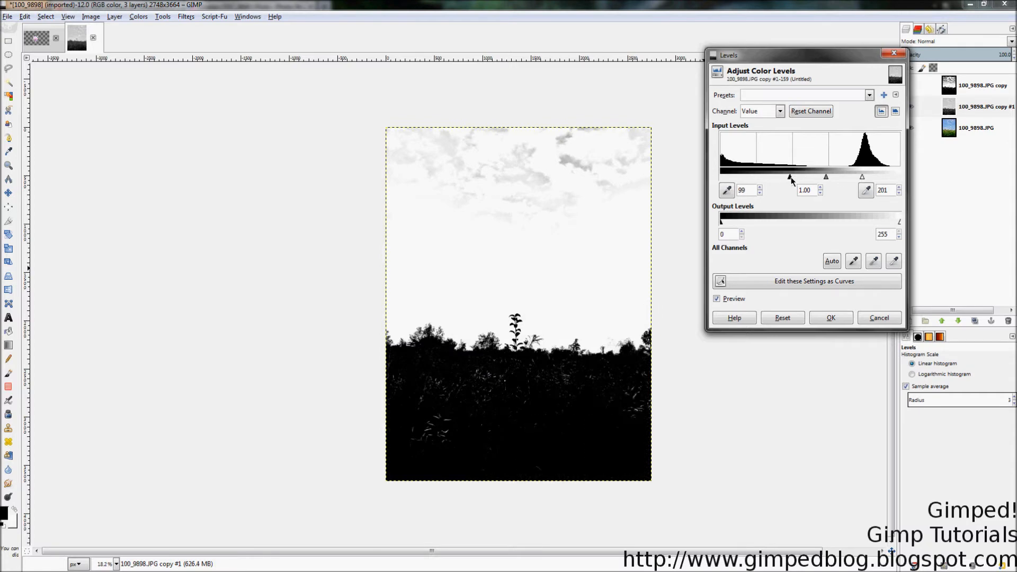
left_click_drag(792, 177, 797, 179)
left_click_drag(797, 178, 814, 179)
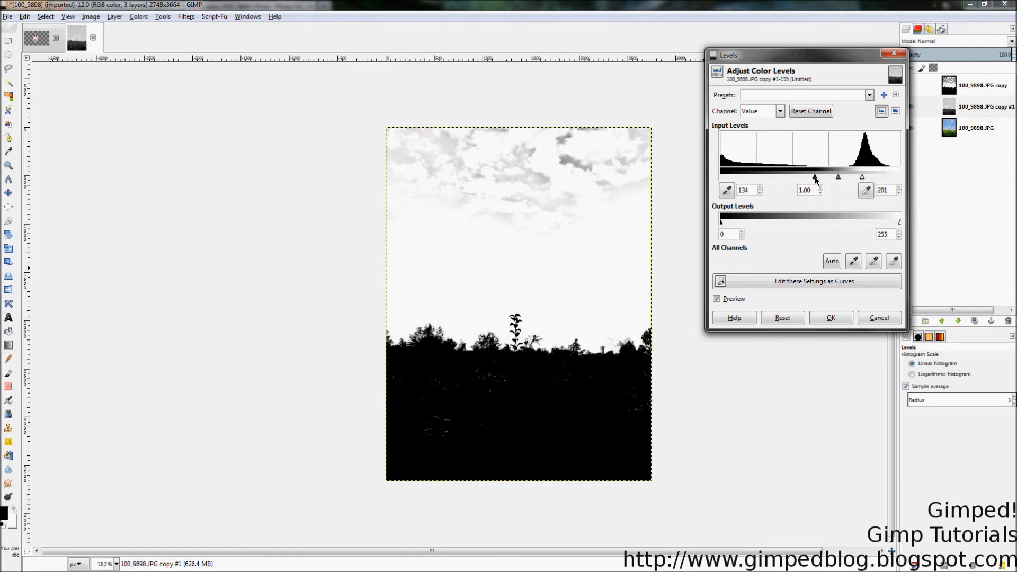
left_click_drag(814, 176, 821, 176)
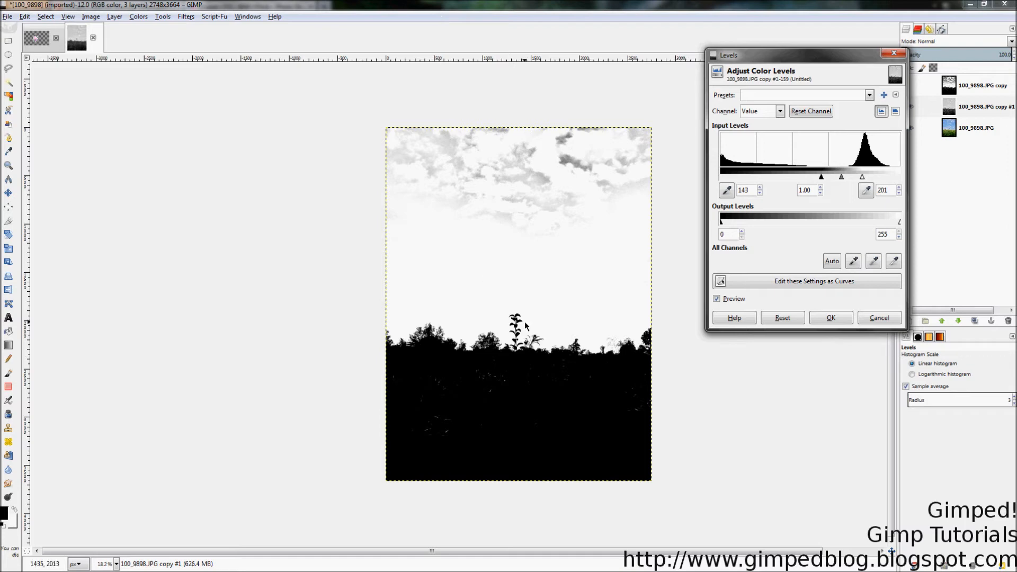
left_click(831, 317)
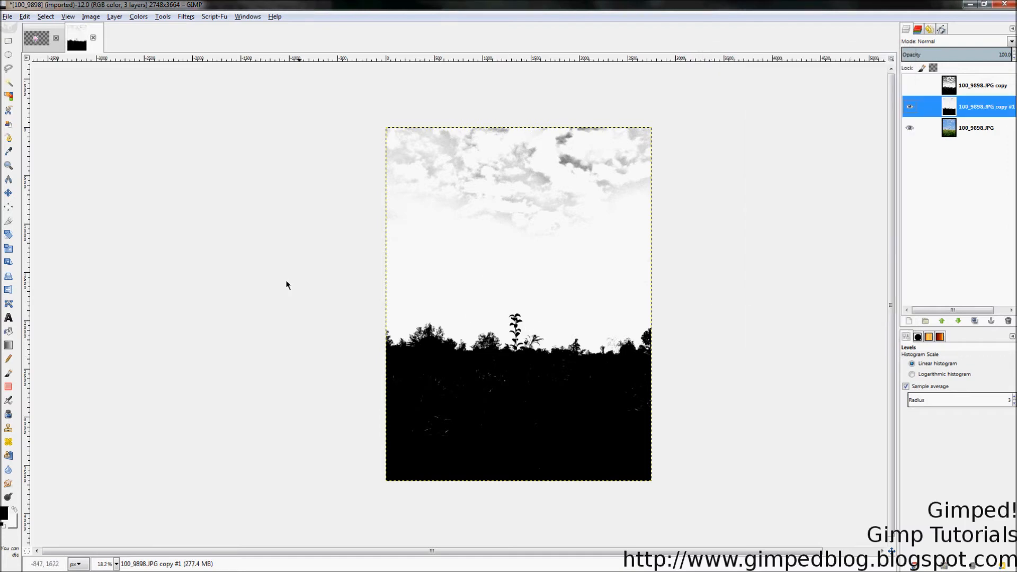
Step: Outline the cloudy sky with a Free Select polygon whose lower edge runs just above the tall plant
left_click(8, 68)
left_click(371, 304)
left_click(724, 304)
left_click(677, 116)
left_click(363, 115)
left_click(371, 306)
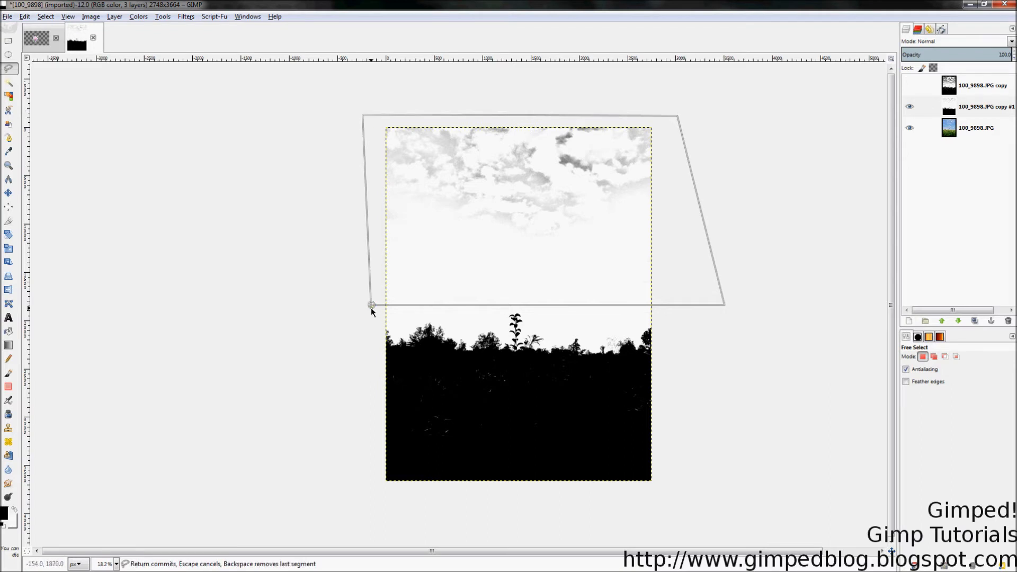
key("Return")
Step: Fill the whole sky selection with white using Bucket Fill, and clear the selection
left_click(9, 331)
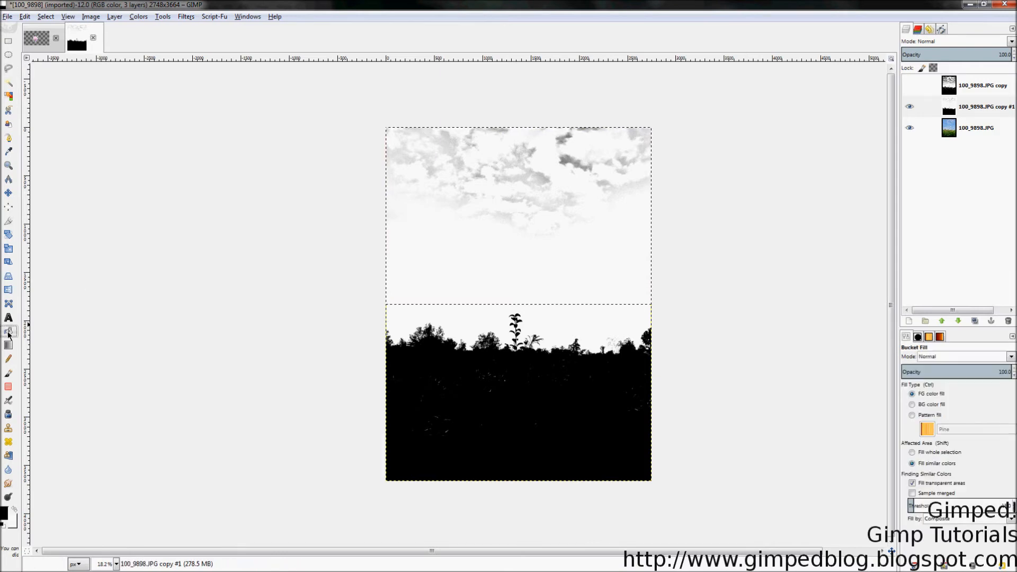
left_click(915, 452)
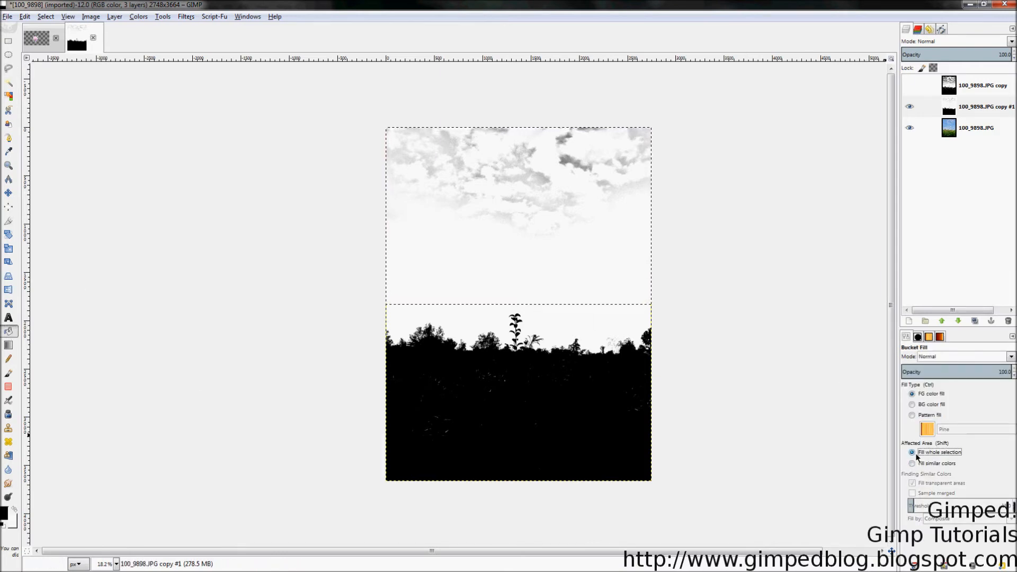
key("x")
left_click(555, 203)
key("shift+ctrl+a")
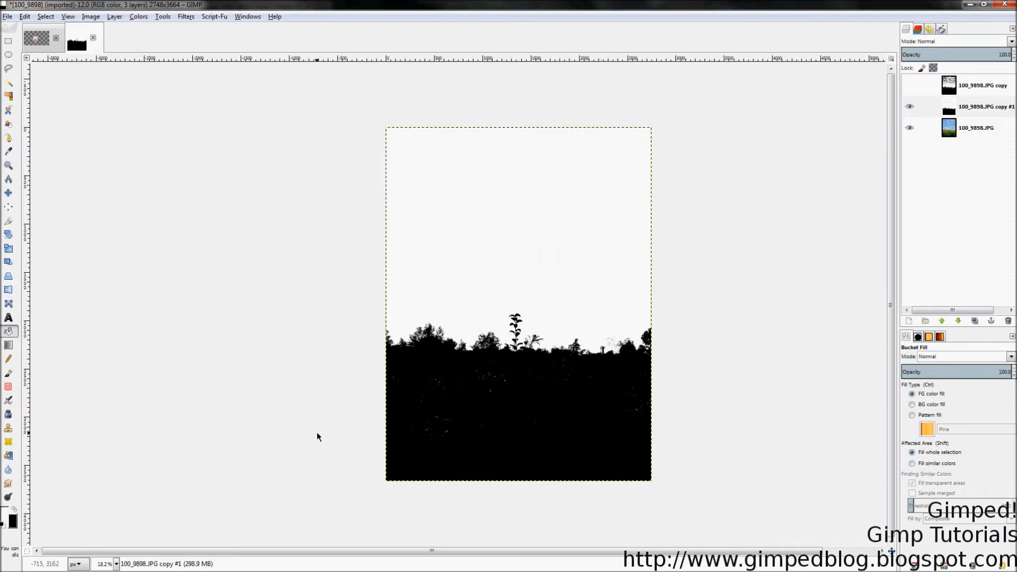
Step: Outline the field with a Free Select polygon whose upper edge runs just below the treeline
scroll(475, 481, "up", 2)
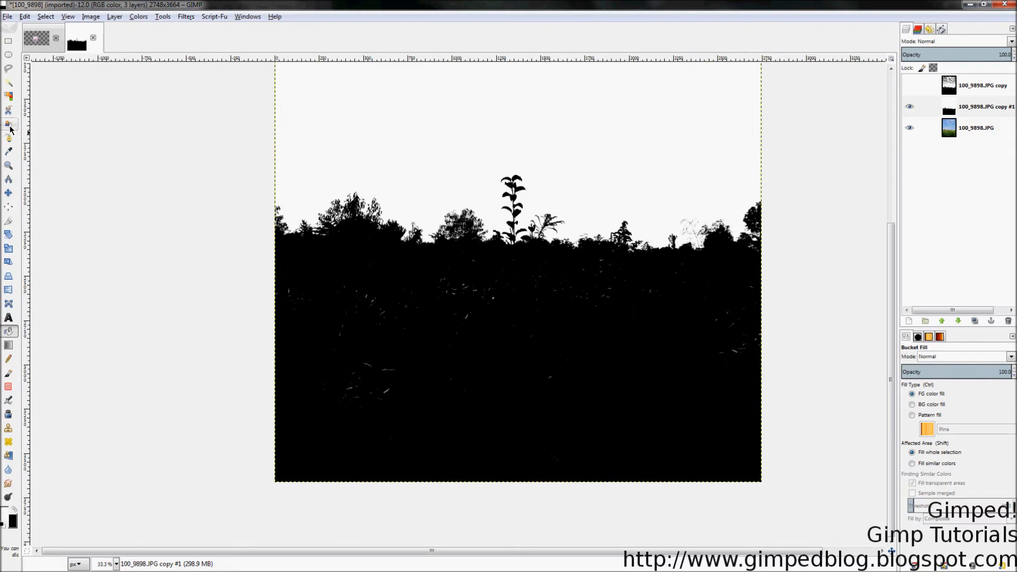
left_click(9, 68)
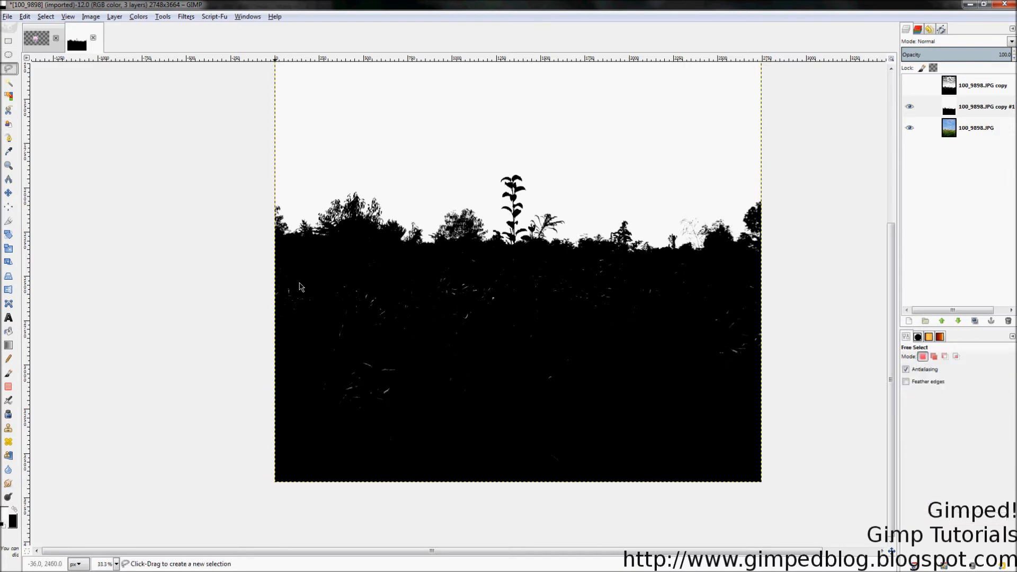
left_click(248, 242)
left_click(368, 248)
left_click(421, 259)
left_click(473, 249)
left_click(498, 258)
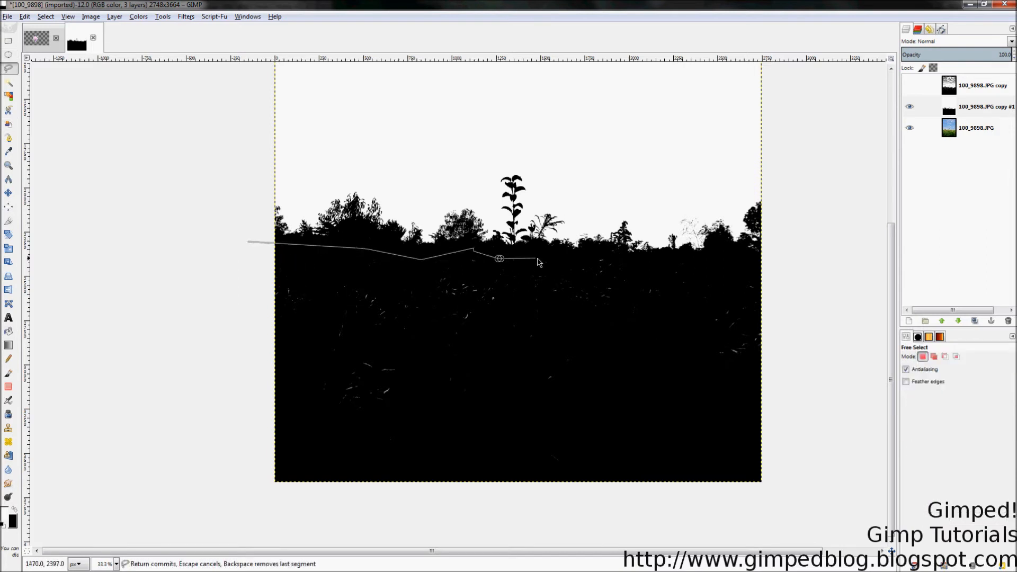
left_click(585, 256)
left_click(708, 258)
left_click(798, 276)
scroll(802, 397, "right", 2)
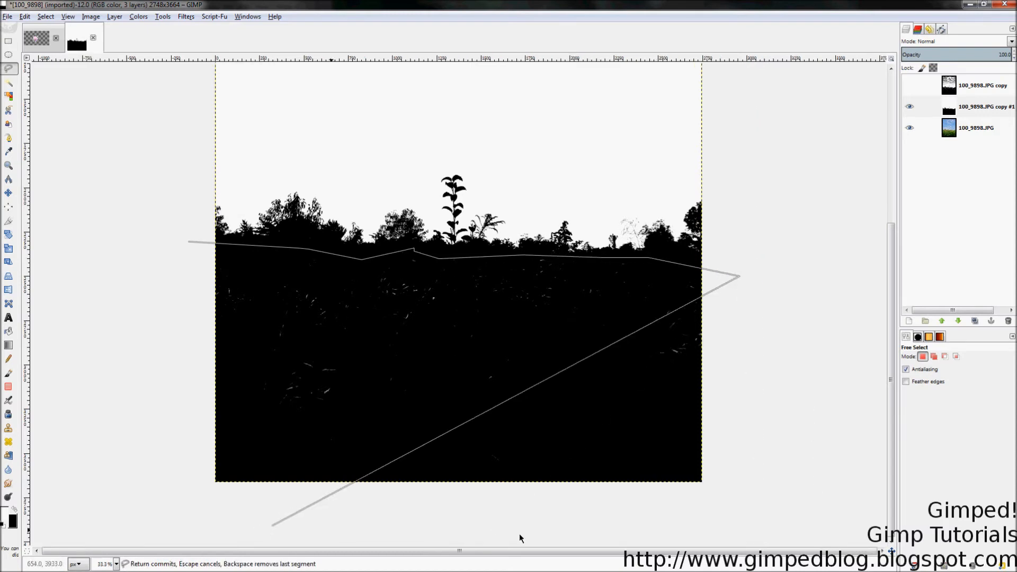
left_click(769, 524)
left_click(172, 515)
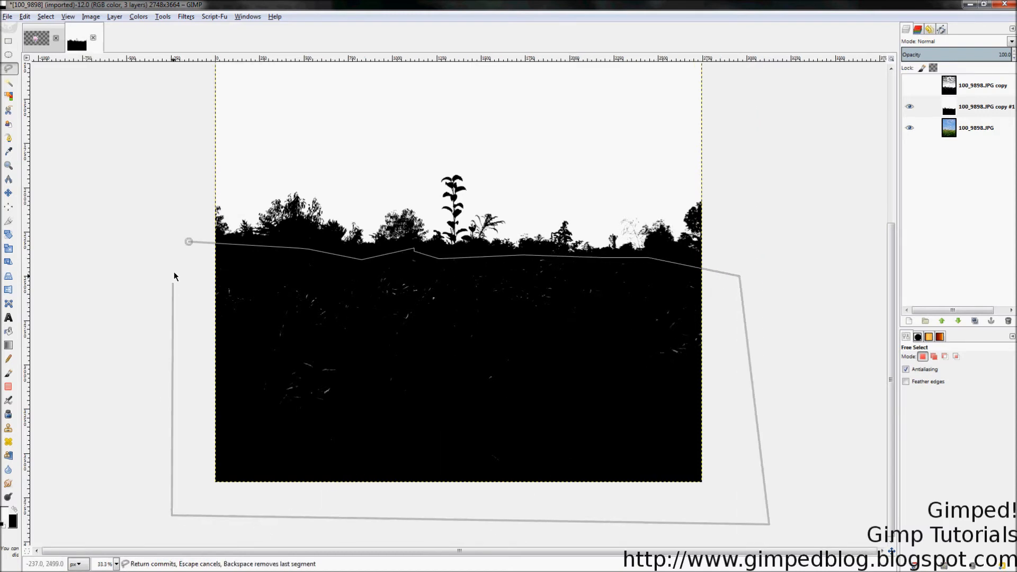
left_click(190, 244)
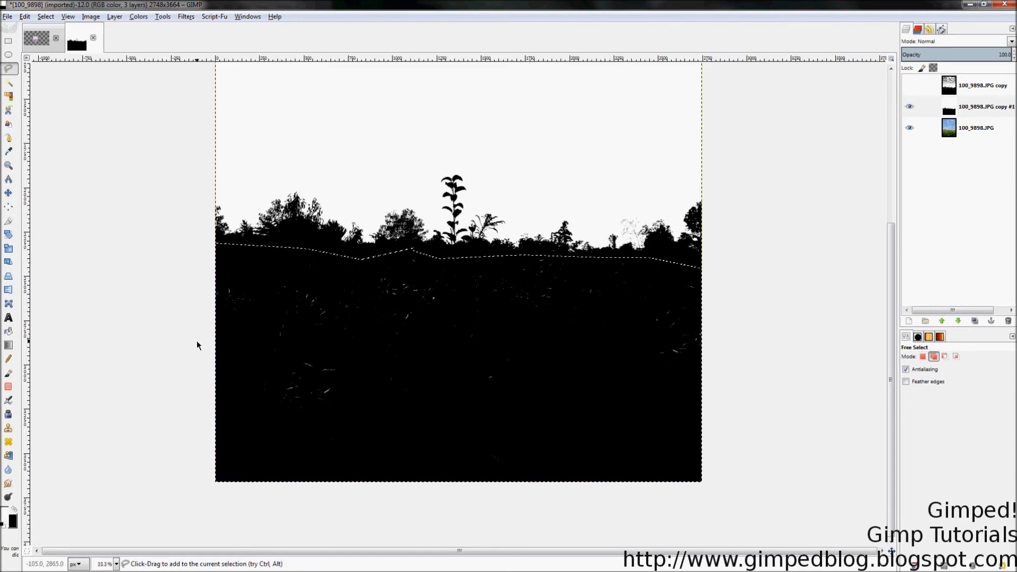
Step: Fill the whole field selection with black using Bucket Fill to cover the remaining light specks
key("shift+b")
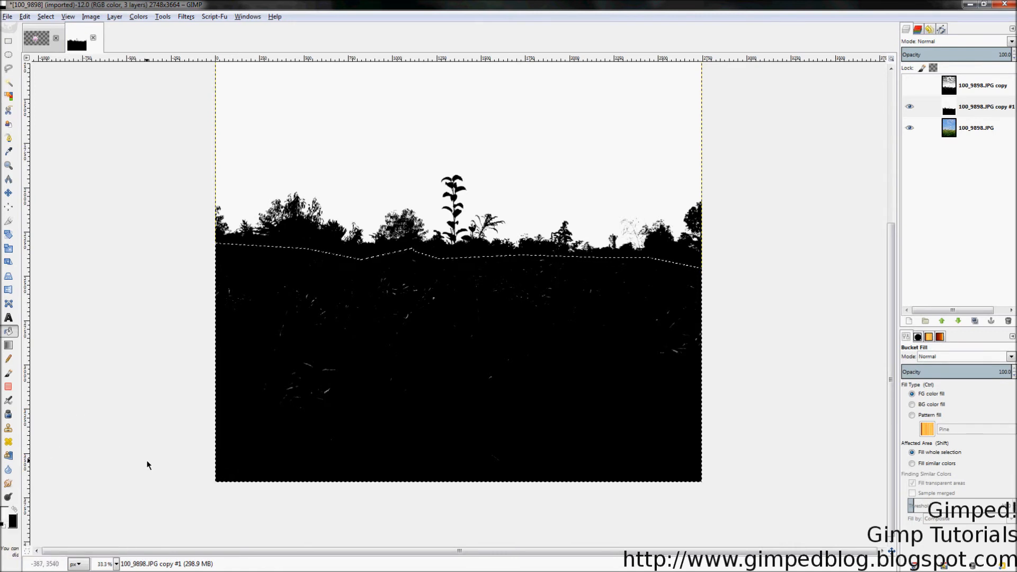
key("x")
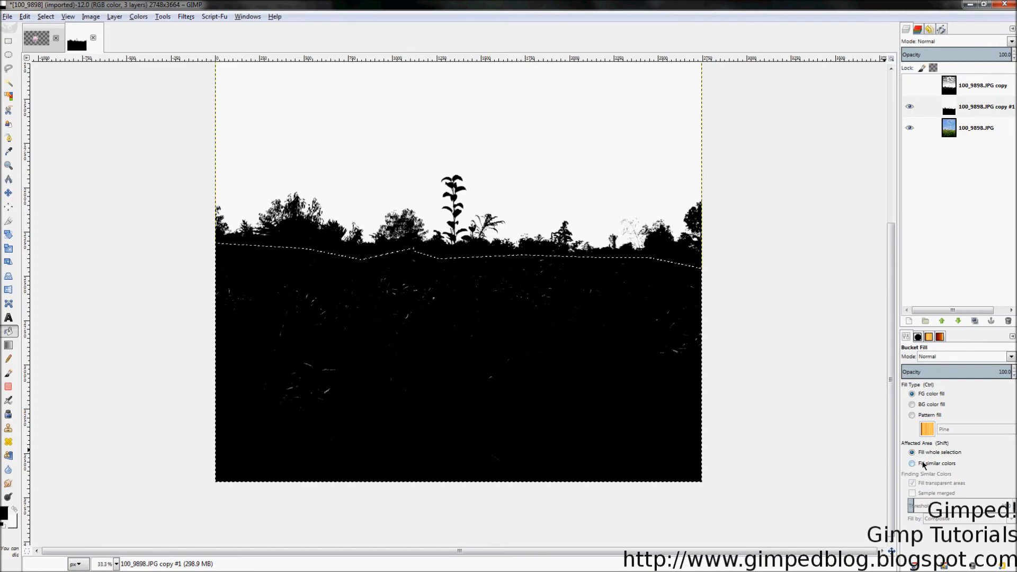
left_click(584, 369)
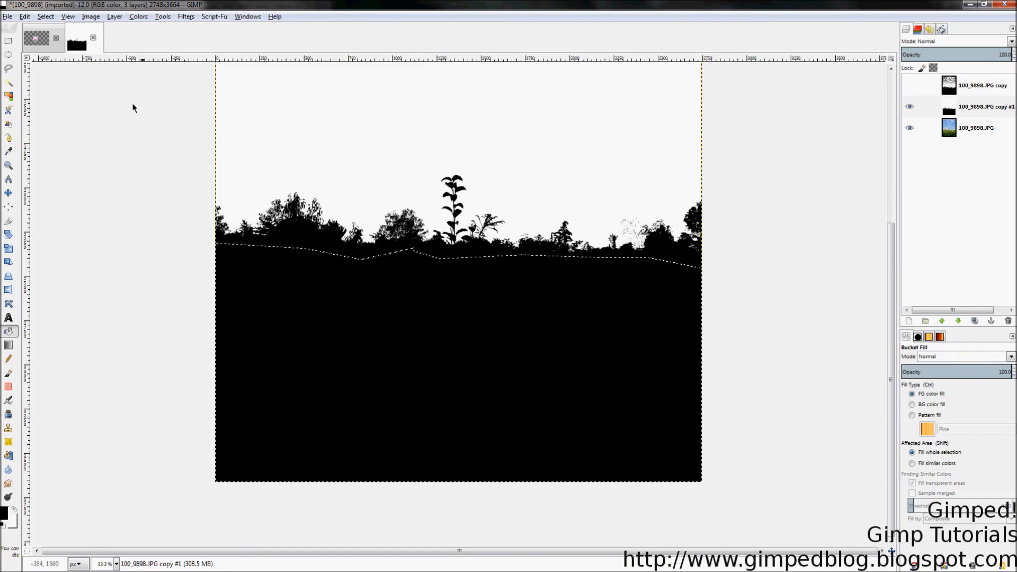
Step: Clear the field selection and return to the Zoom tool
left_click(46, 16)
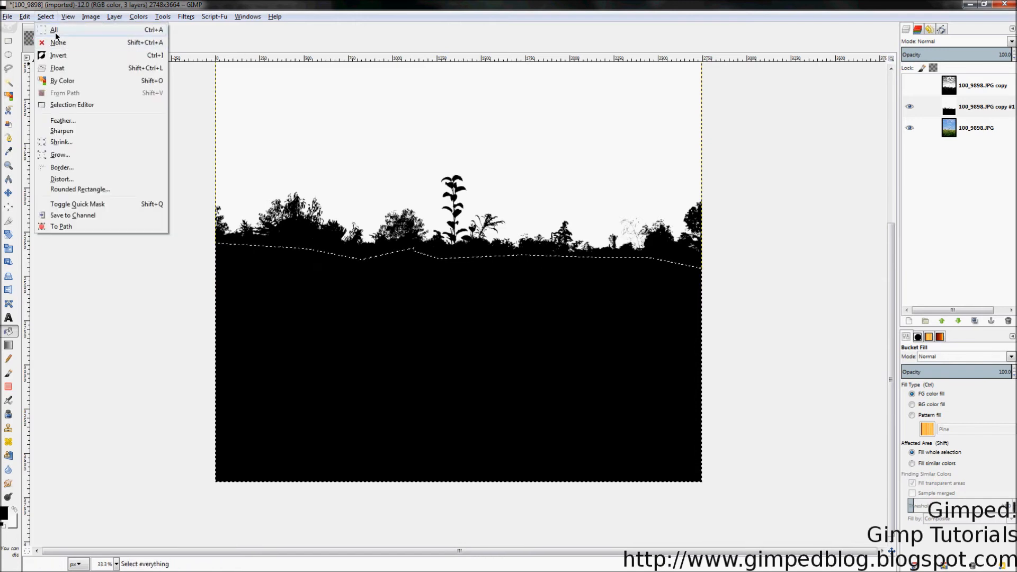
left_click(55, 32)
key("ctrl+s")
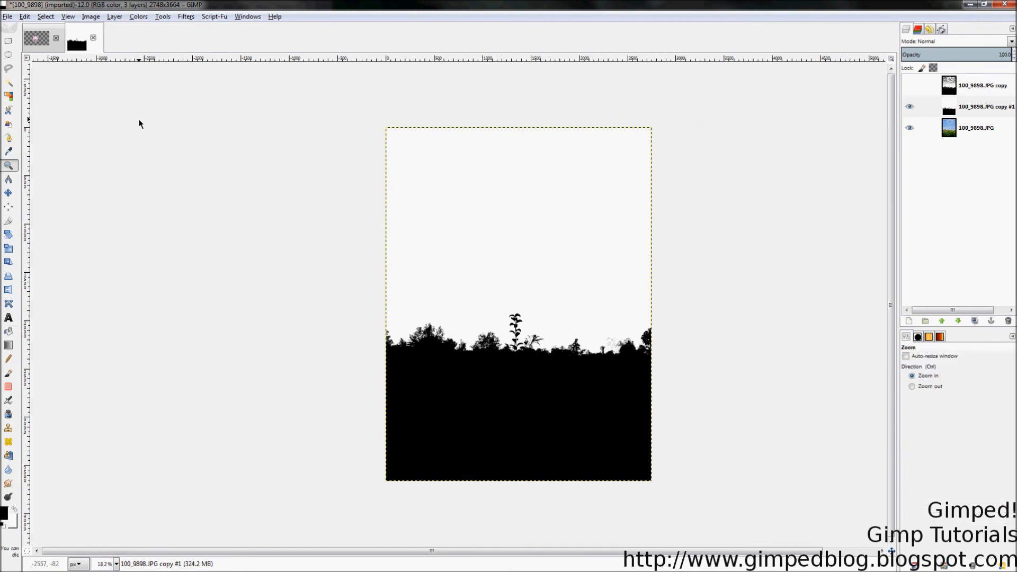
key("z")
key("shift+ctrl+j")
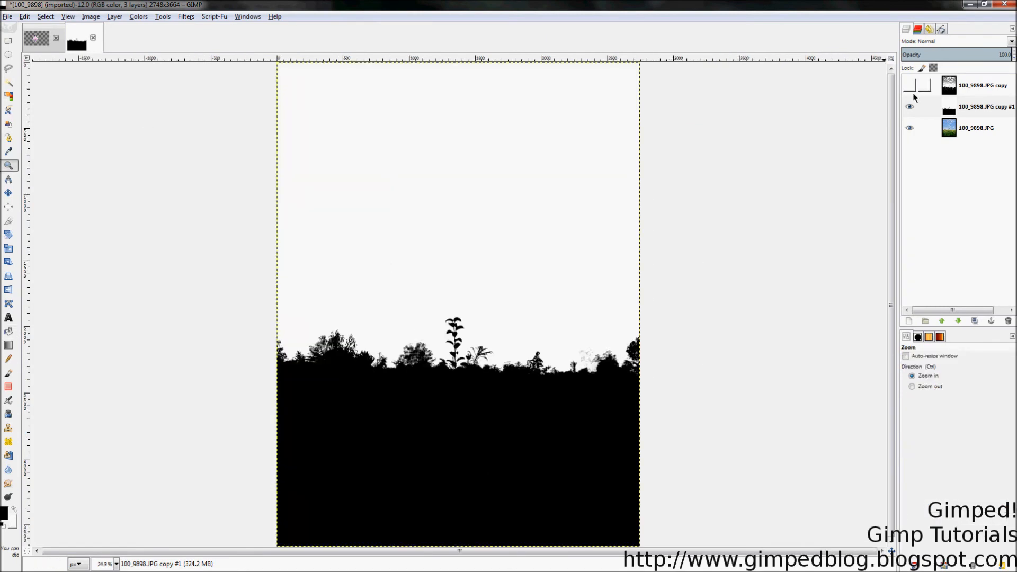
Step: Toggle the visibility of the black-and-white silhouette layer to compare it with the photo underneath
left_click(909, 108)
left_click(909, 111)
left_click(909, 110)
left_click(908, 110)
left_click(909, 110)
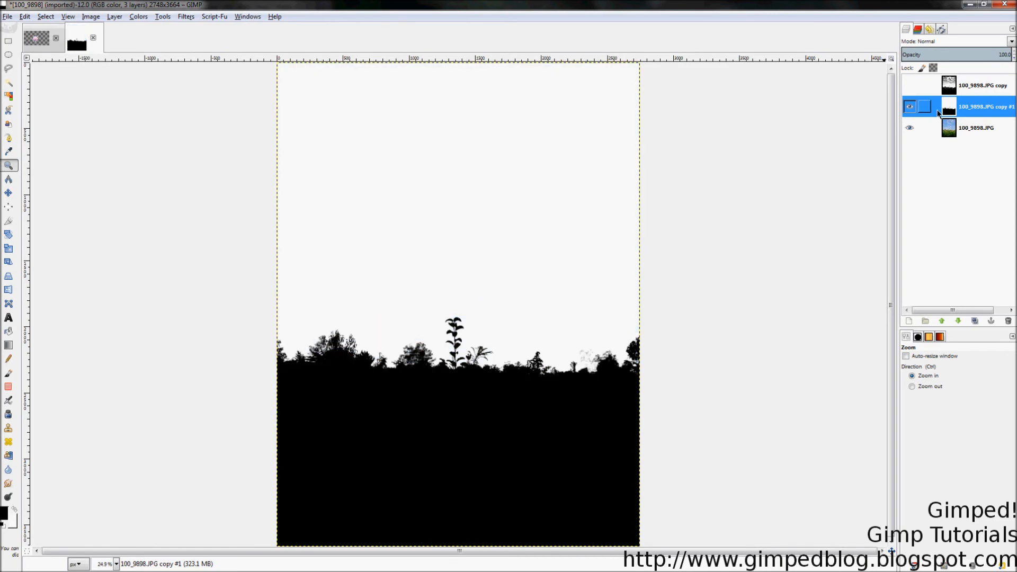
Step: Add a layer mask to the silhouette layer, initialised to a grayscale copy of the layer
right_click(954, 114)
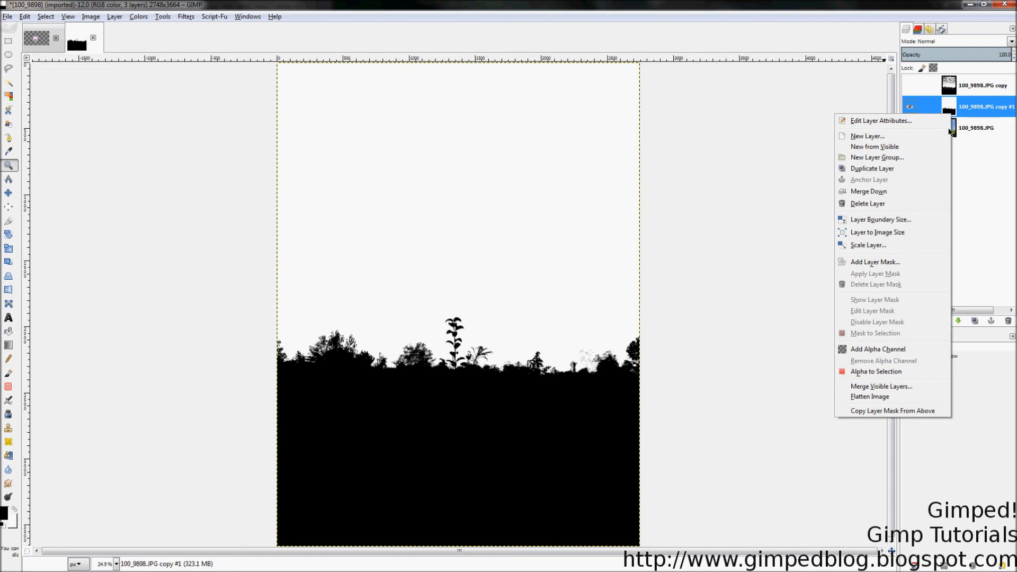
left_click(853, 263)
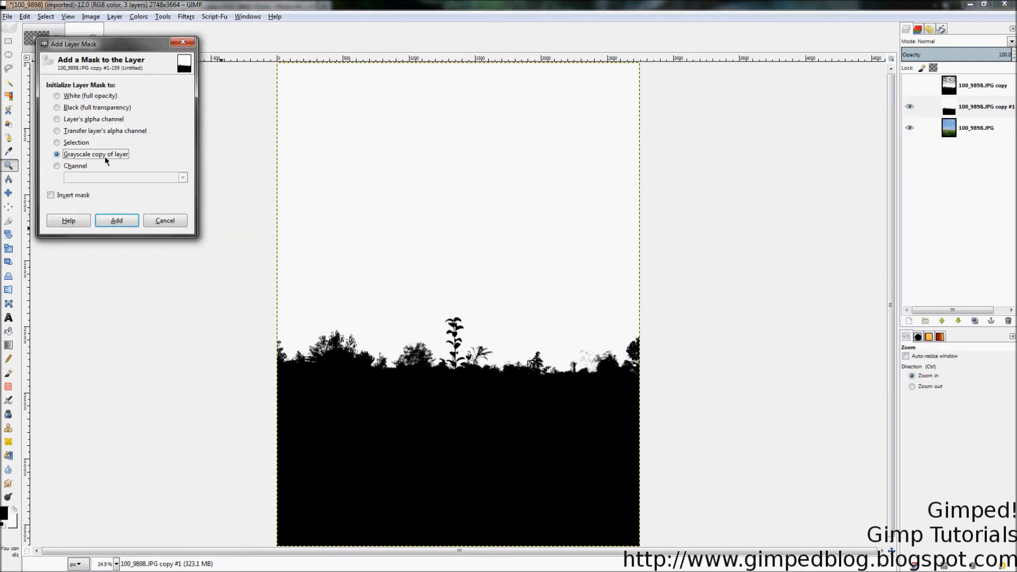
left_click(107, 221)
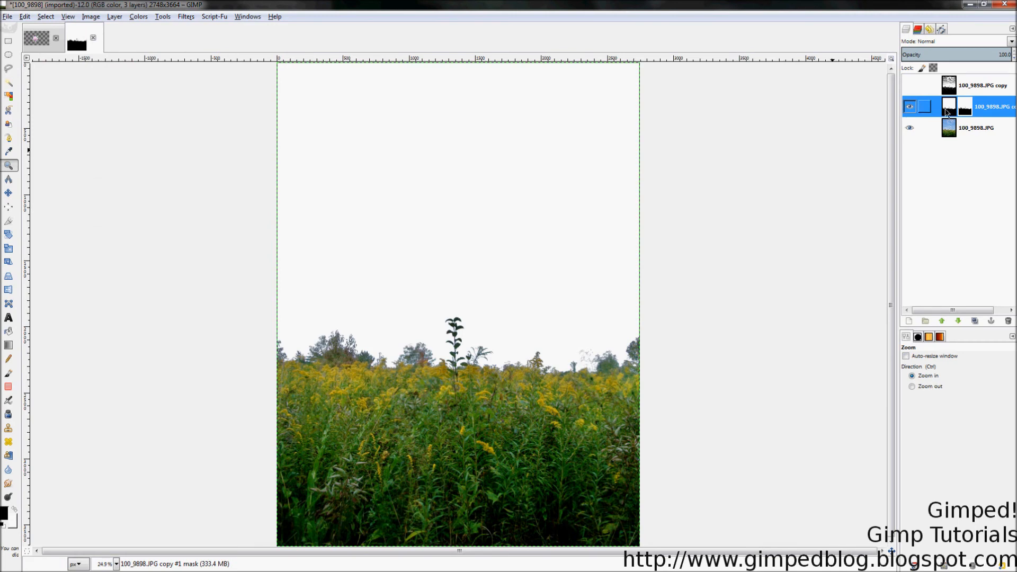
Step: Fill the masked layer's image with white and cover it with a linear GPS Fire Incandescent gradient from the top edge down to the treeline
left_click(949, 130)
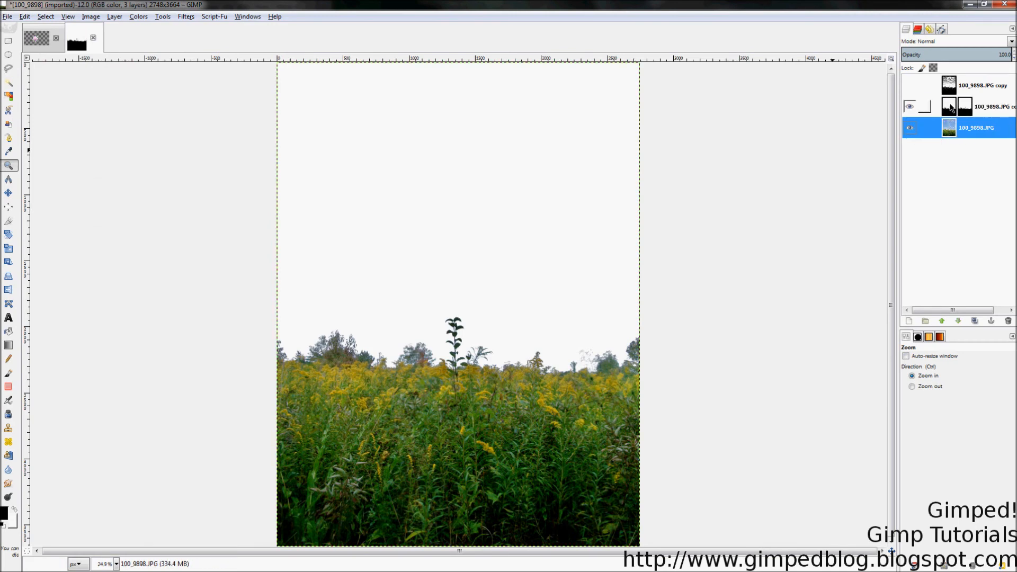
left_click(950, 109)
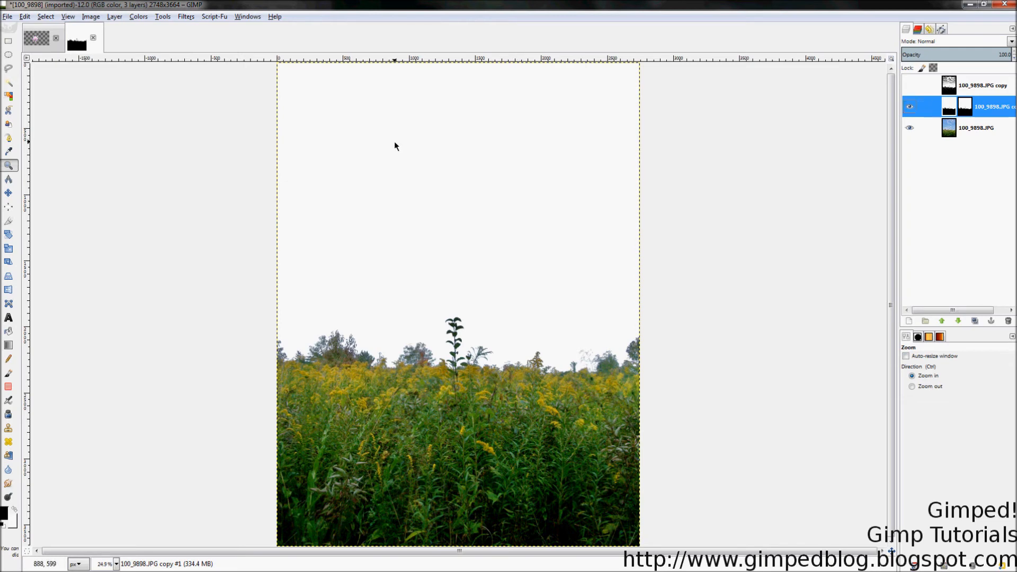
key("ctrl+period")
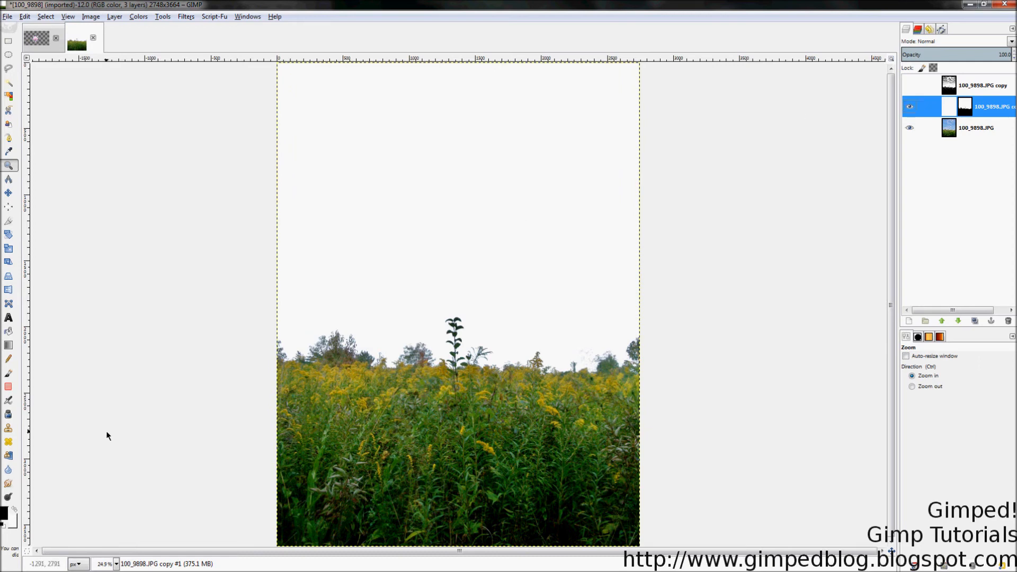
left_click(8, 345)
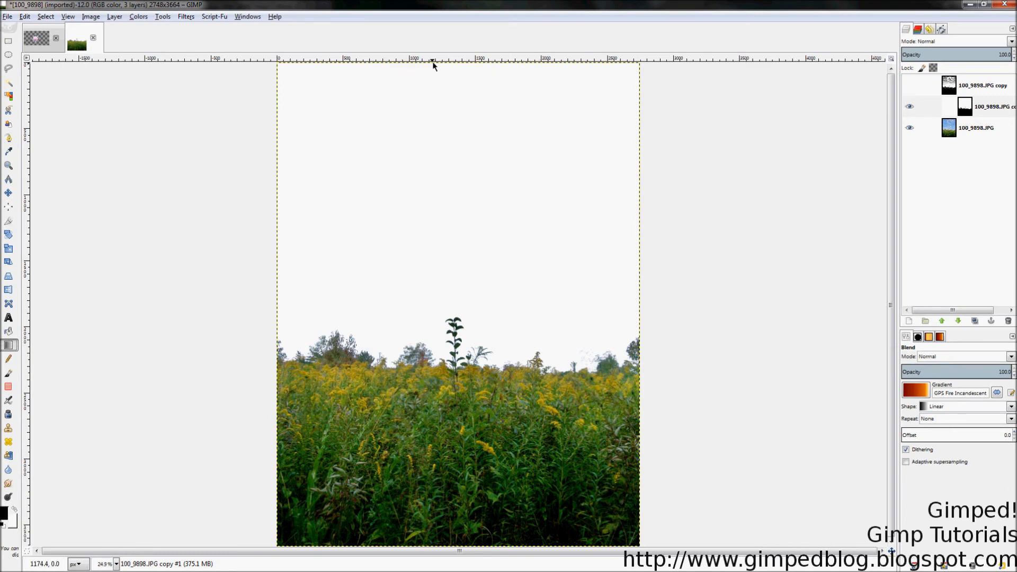
left_click_drag(447, 63, 452, 349)
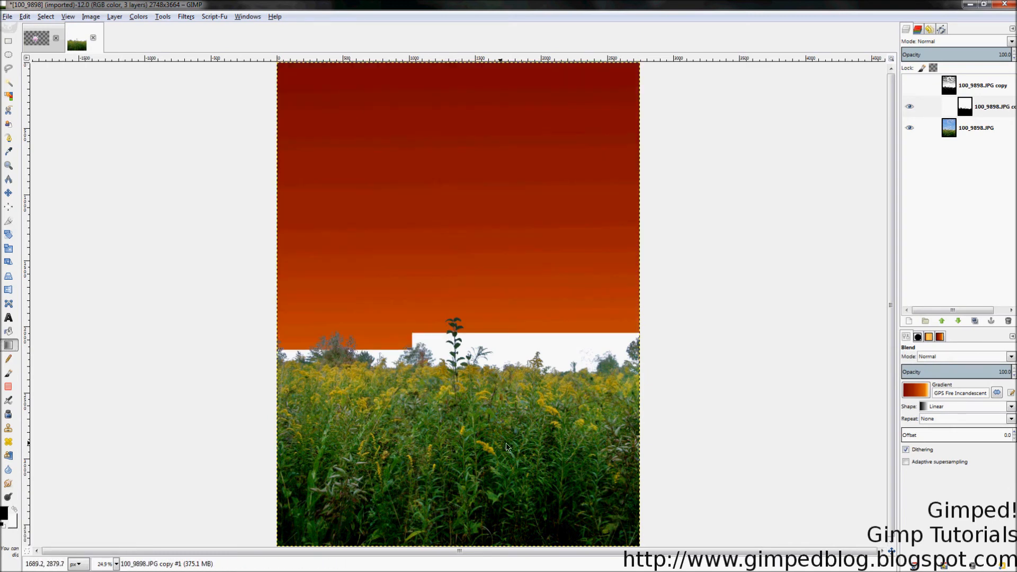
Step: Set the gradient layer's blend mode to Color and its opacity to about 53.4
left_click(955, 41)
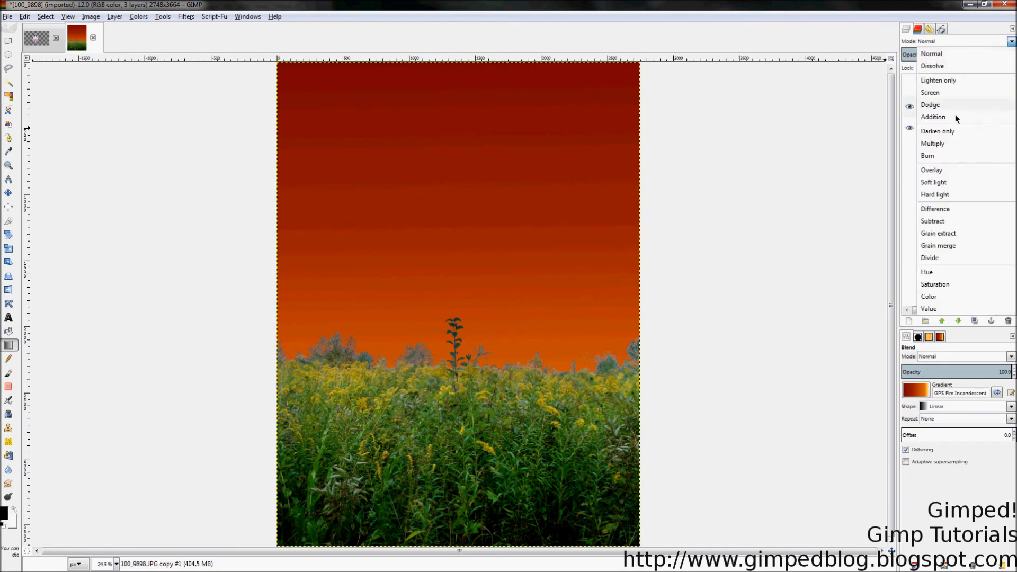
left_click(950, 299)
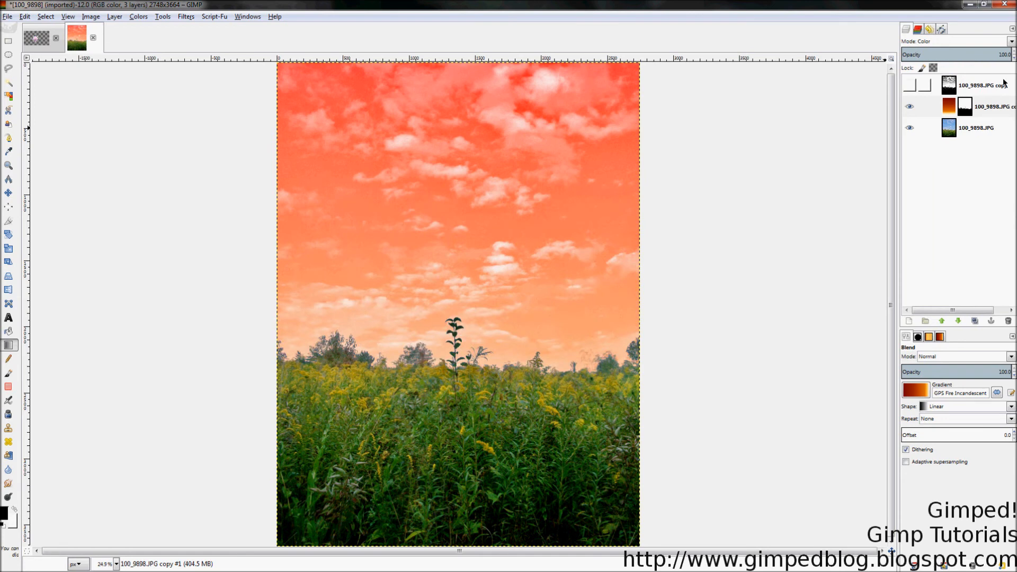
left_click_drag(1009, 57, 960, 56)
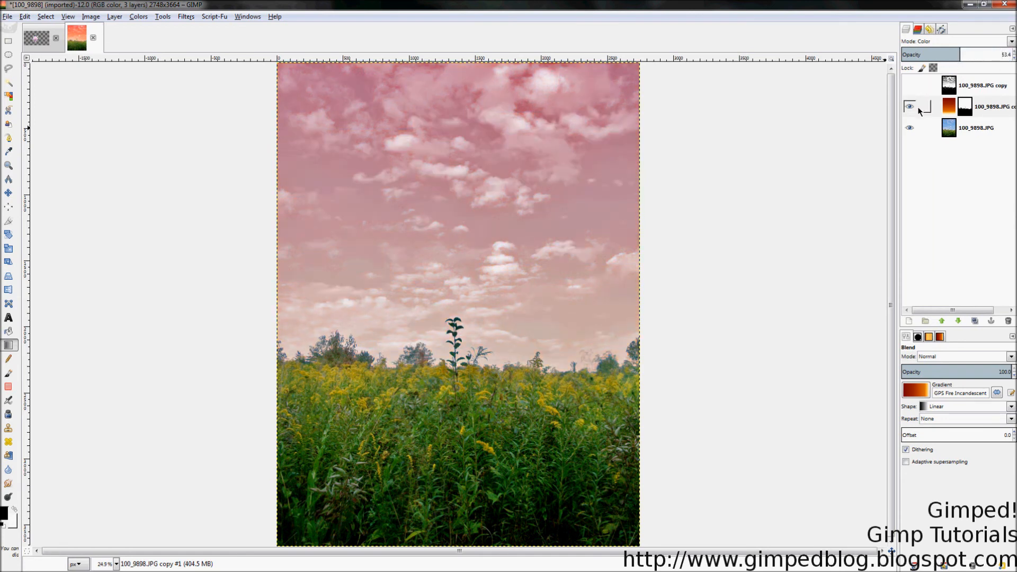
Step: Toggle the visibility of the gradient layer to compare the tinted sky with the original blue sky
left_click(949, 108)
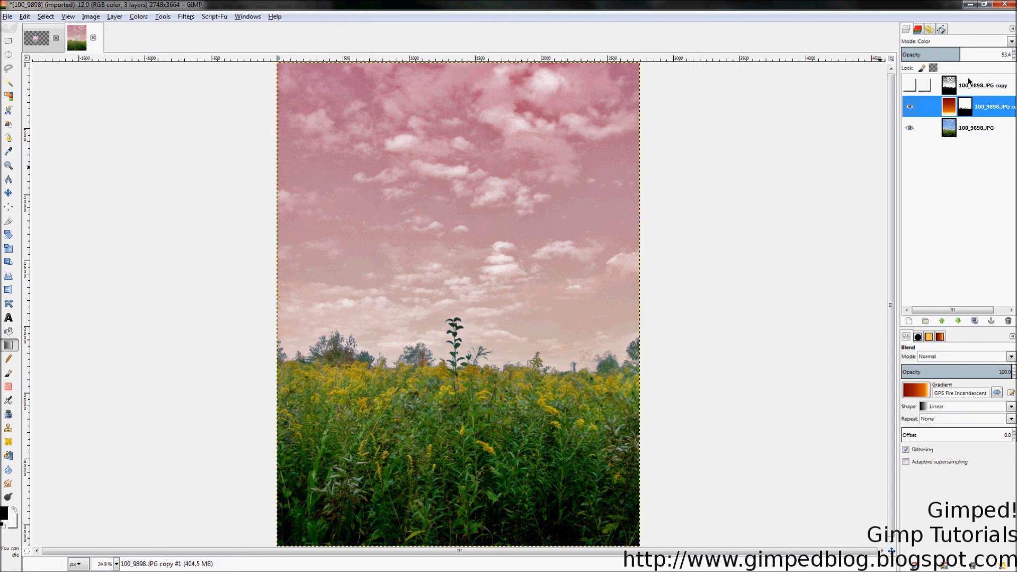
left_click(964, 111)
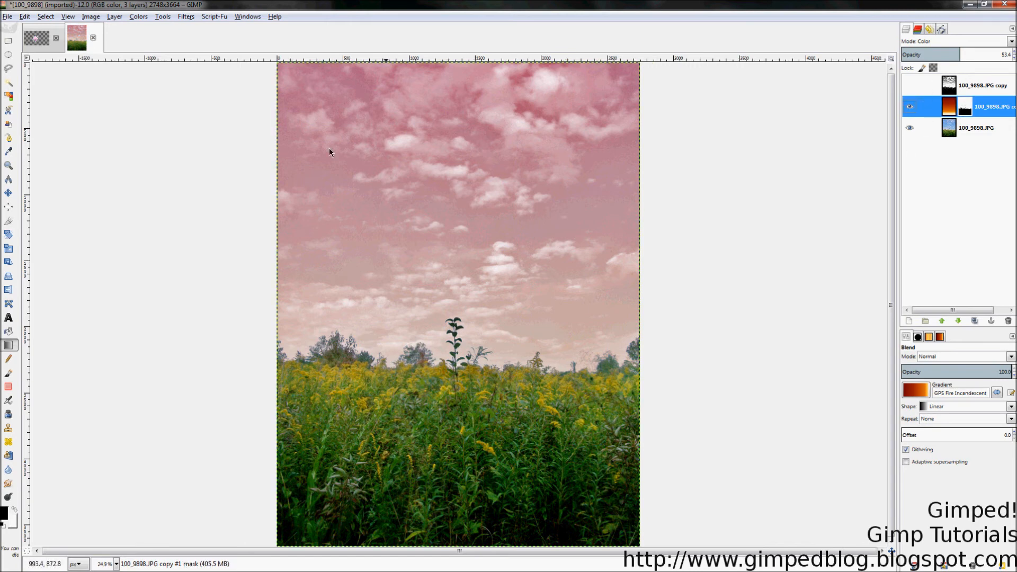
left_click(912, 106)
left_click(912, 107)
left_click(913, 105)
left_click(914, 105)
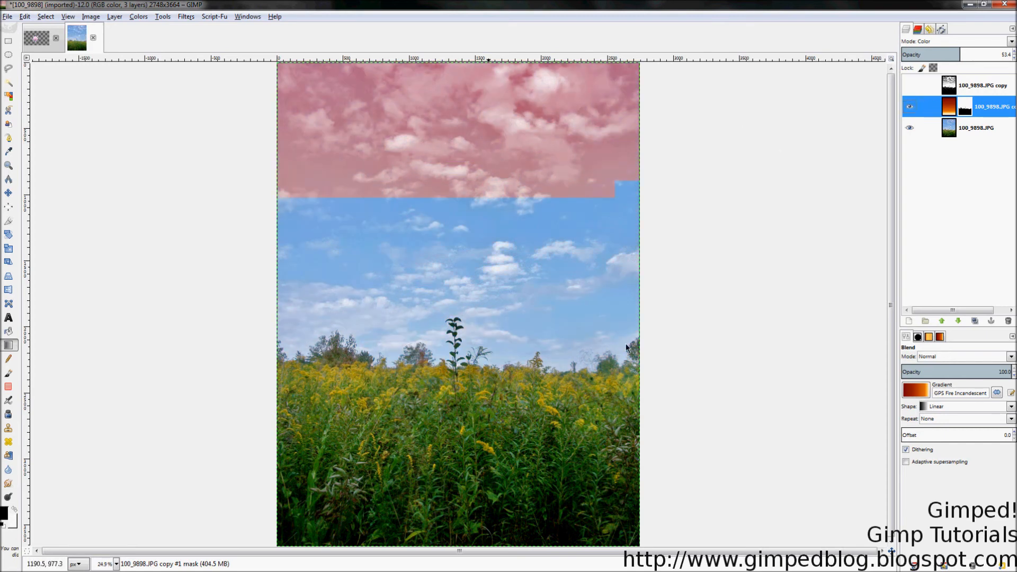
left_click(912, 106)
left_click(912, 106)
Step: Hide the gradient layer and convert its layer mask into a selection of the sky
right_click(951, 129)
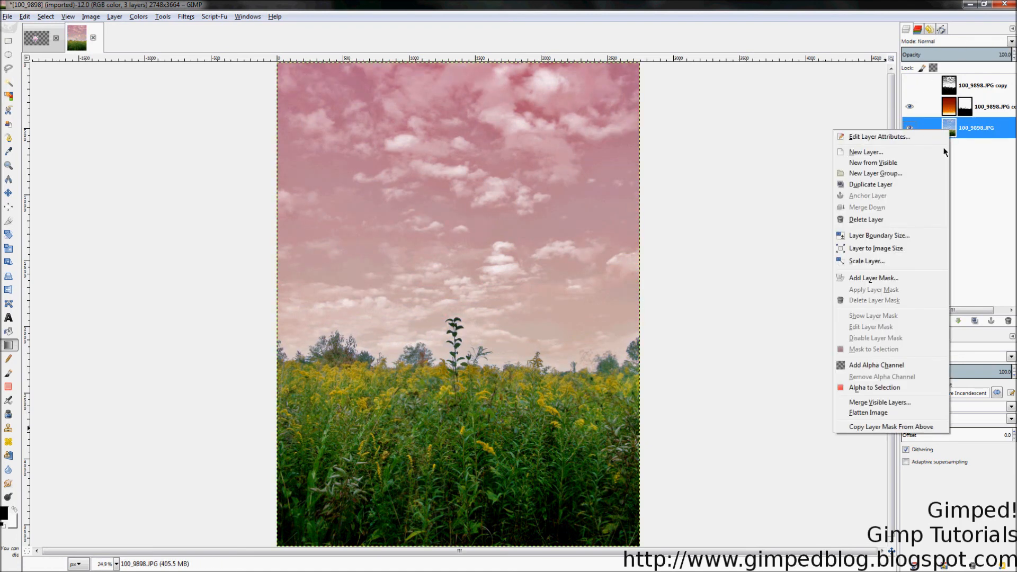
key("Escape")
left_click(911, 107)
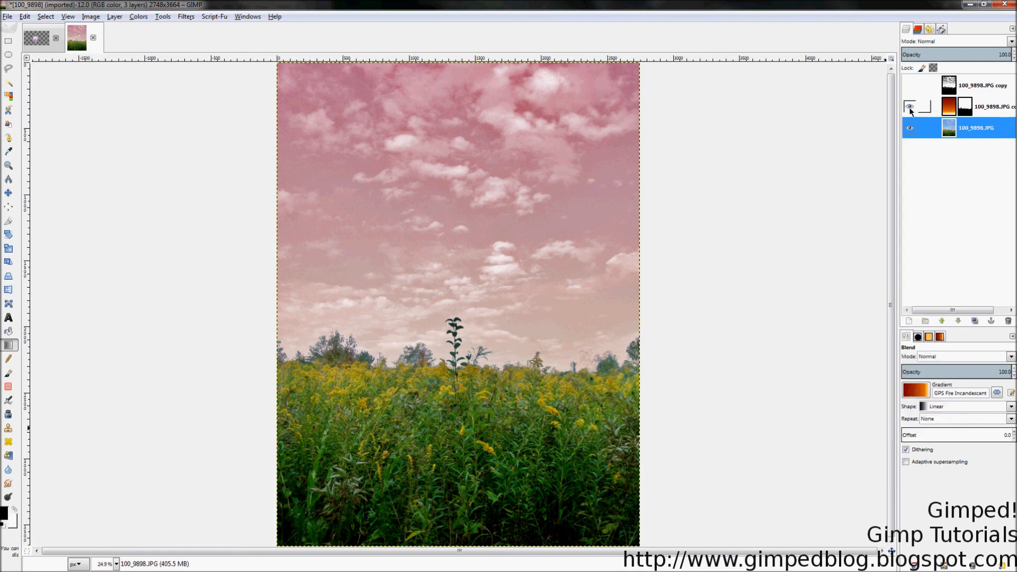
left_click(964, 108)
left_click(963, 125)
right_click(962, 126)
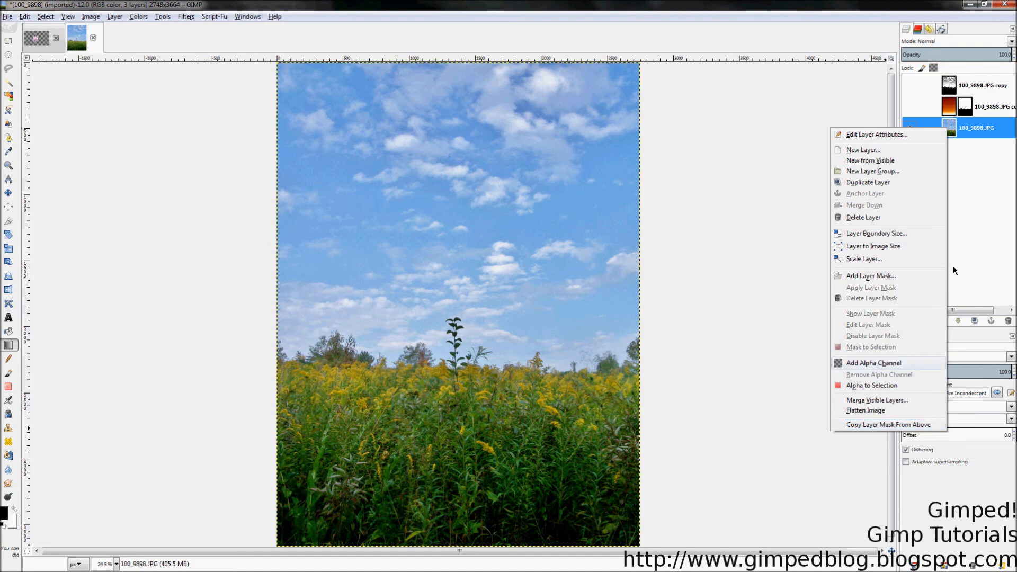
left_click(984, 128)
right_click(959, 109)
left_click(960, 108)
right_click(958, 107)
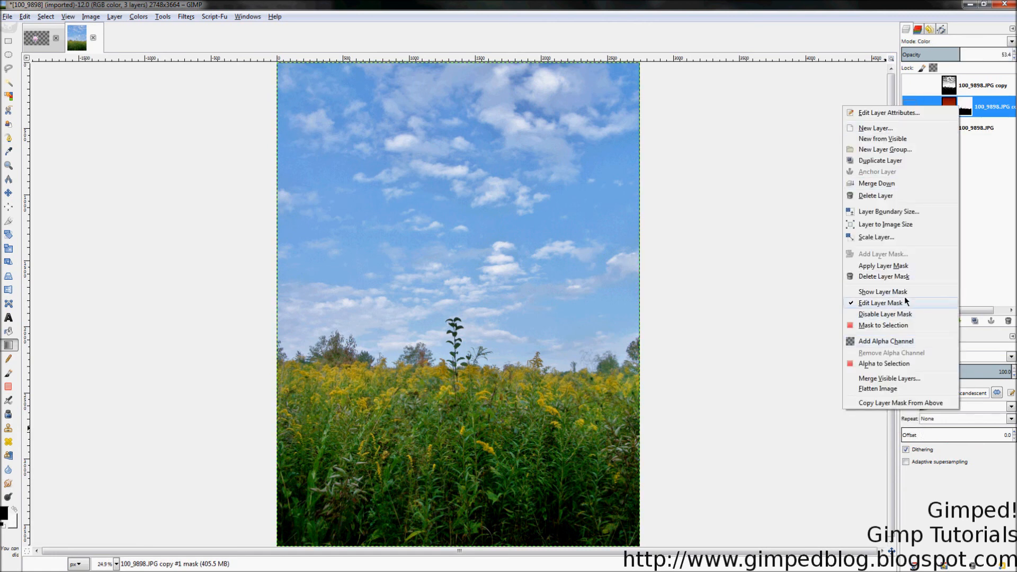
left_click(909, 324)
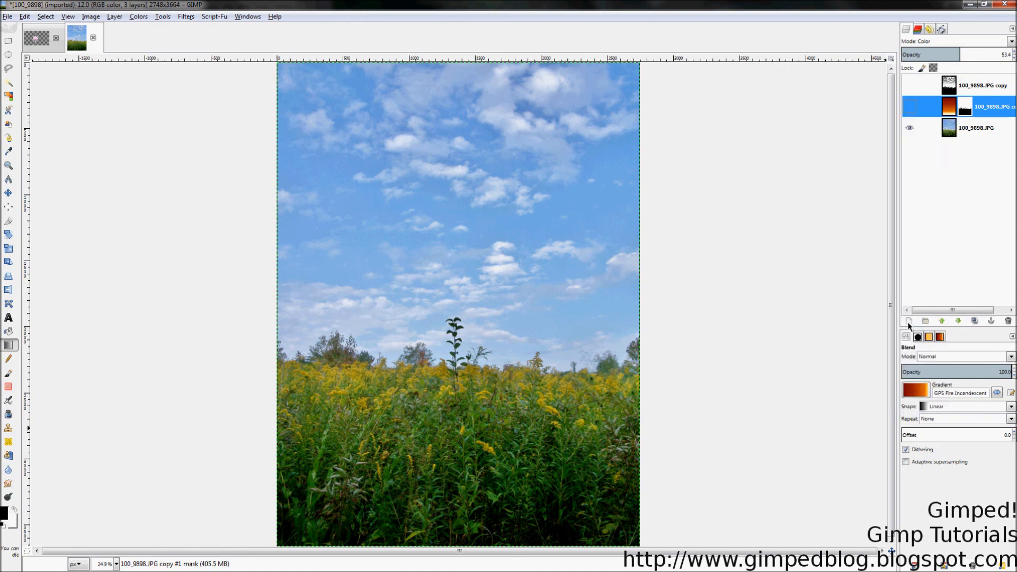
Step: Add a layer mask made from the selection to the original photo layer, and invert the mask
left_click(958, 129)
right_click(958, 128)
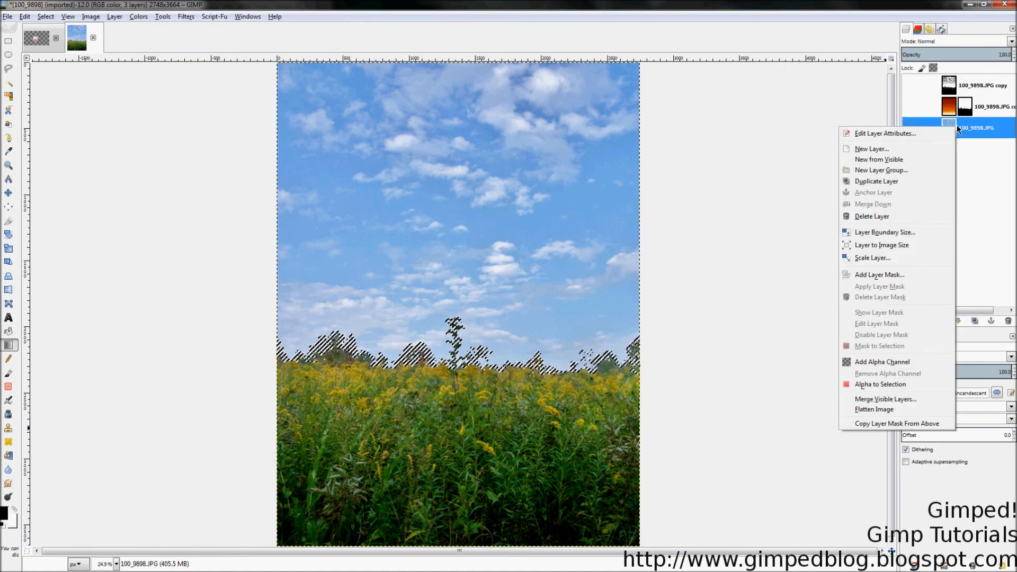
left_click(890, 276)
left_click(84, 155)
left_click(130, 234)
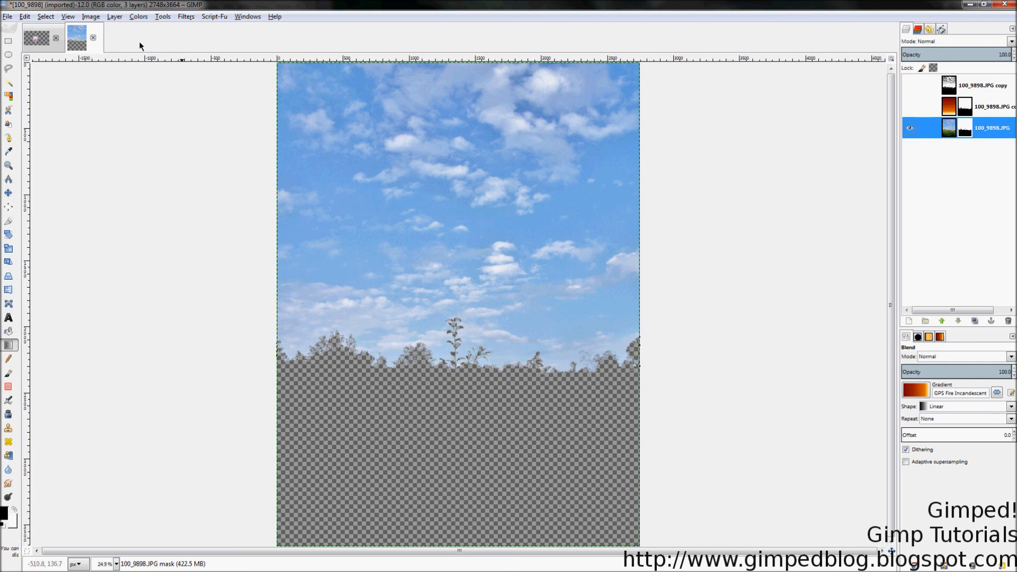
left_click(137, 16)
left_click(148, 149)
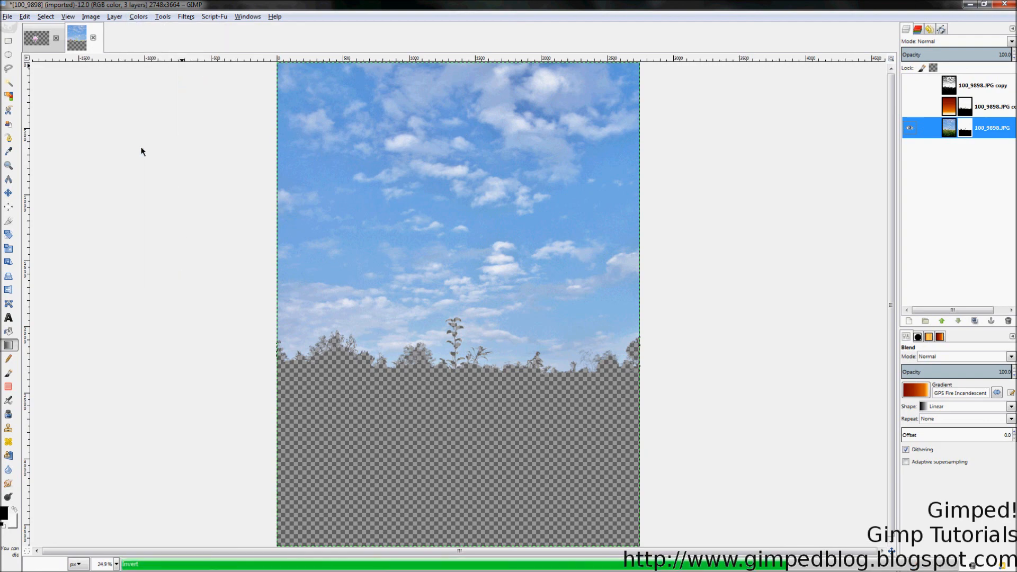
Step: Create a transparent 2748 × 3664 px layer and move it below the original photo layer
right_click(977, 135)
left_click(921, 159)
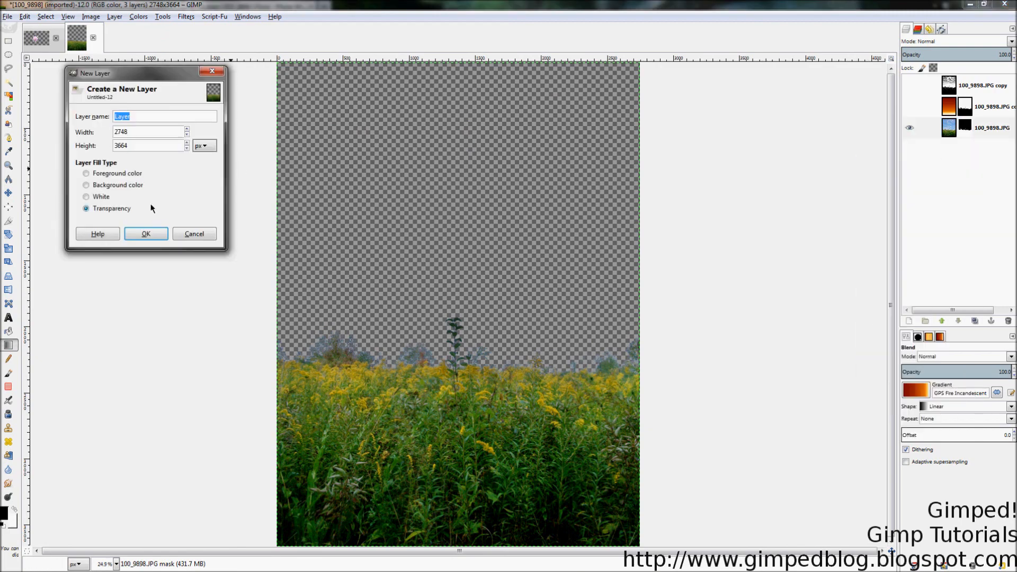
left_click(146, 233)
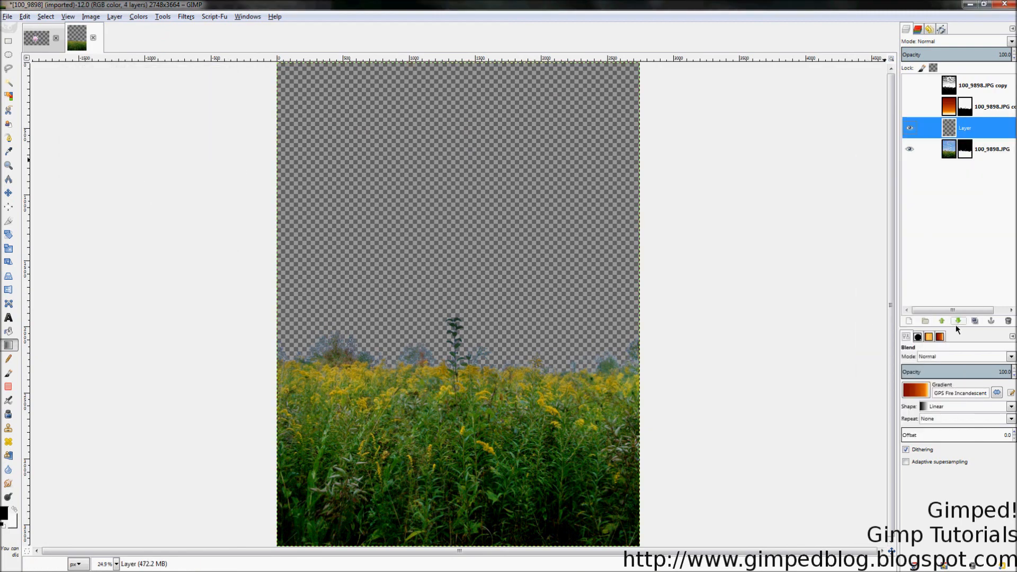
left_click(957, 153)
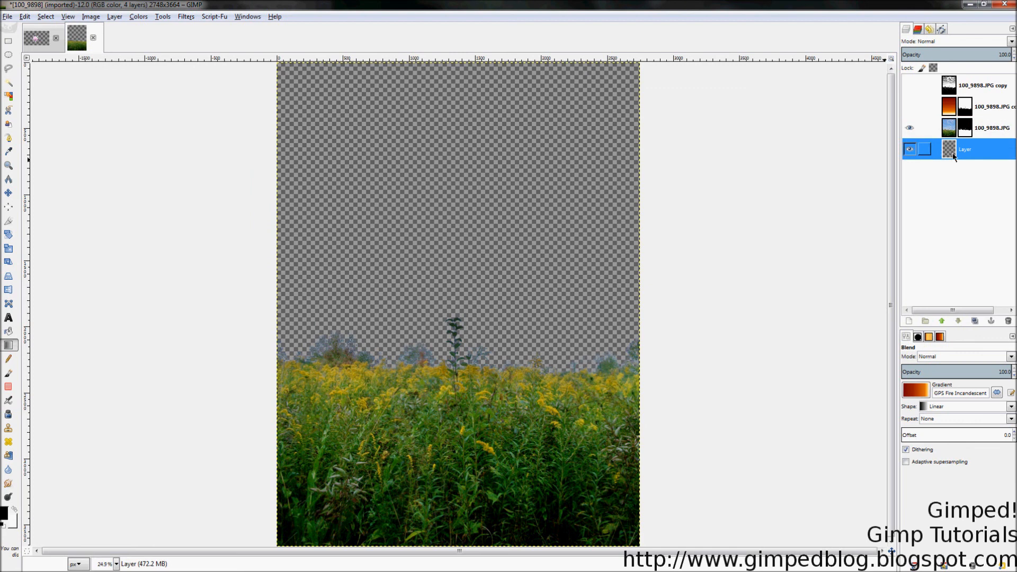